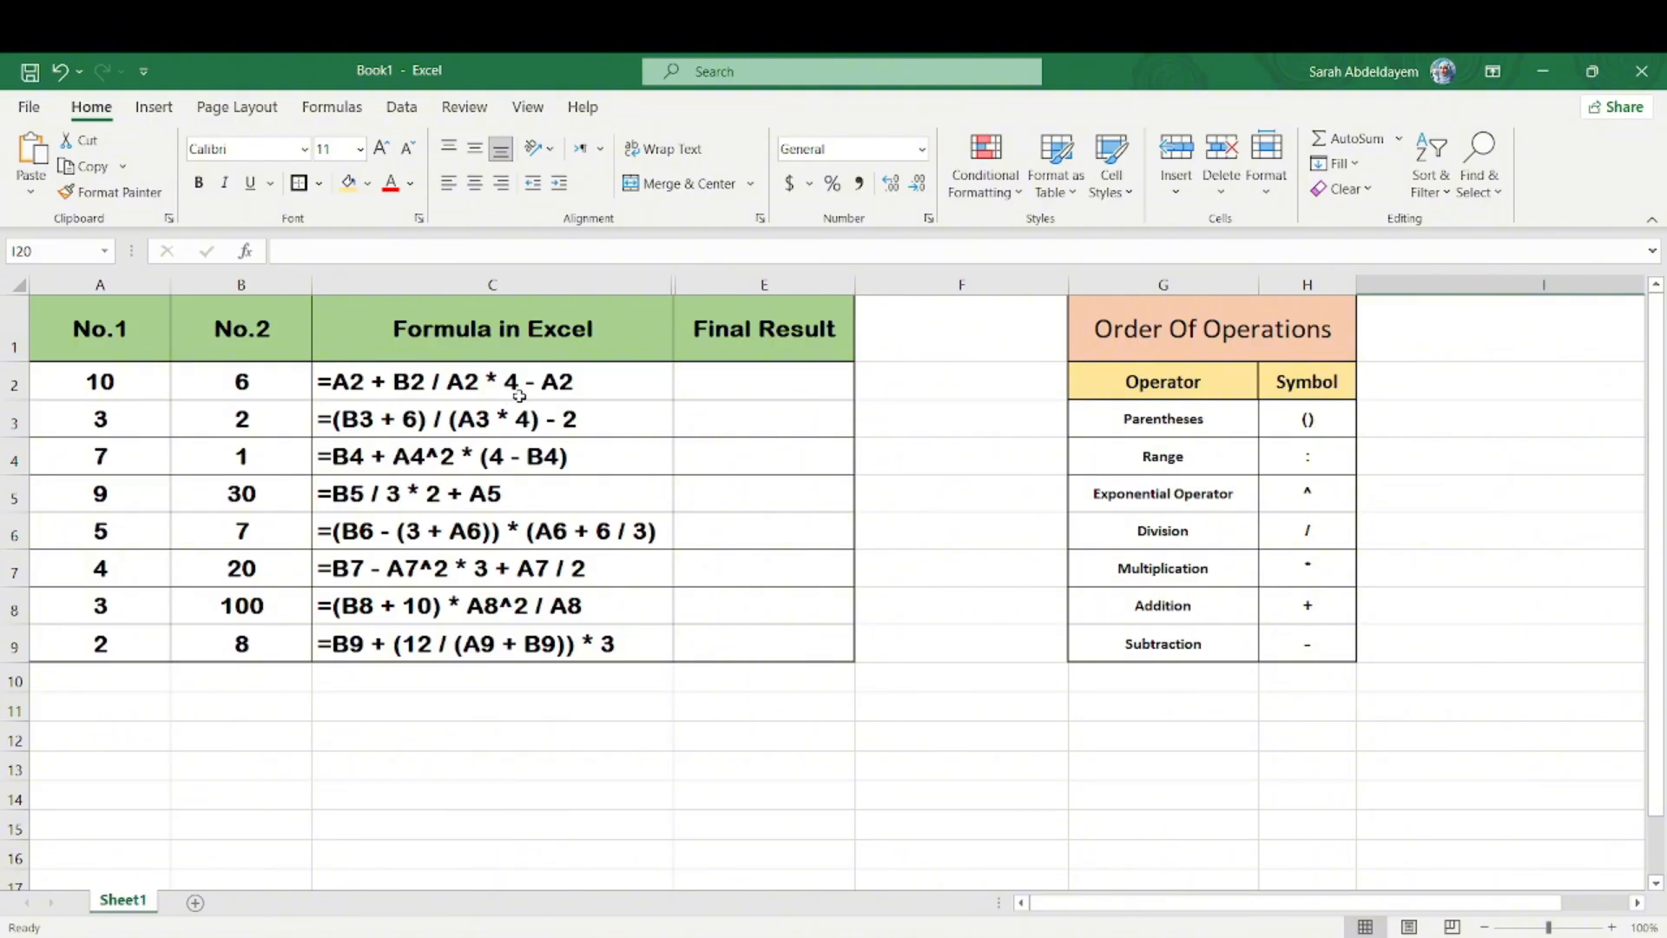
Step: Switch to Calculator and evaluate the row 2 formula from its division term: 0.6 × 4 + 10 − 10
key(alt+Tab)
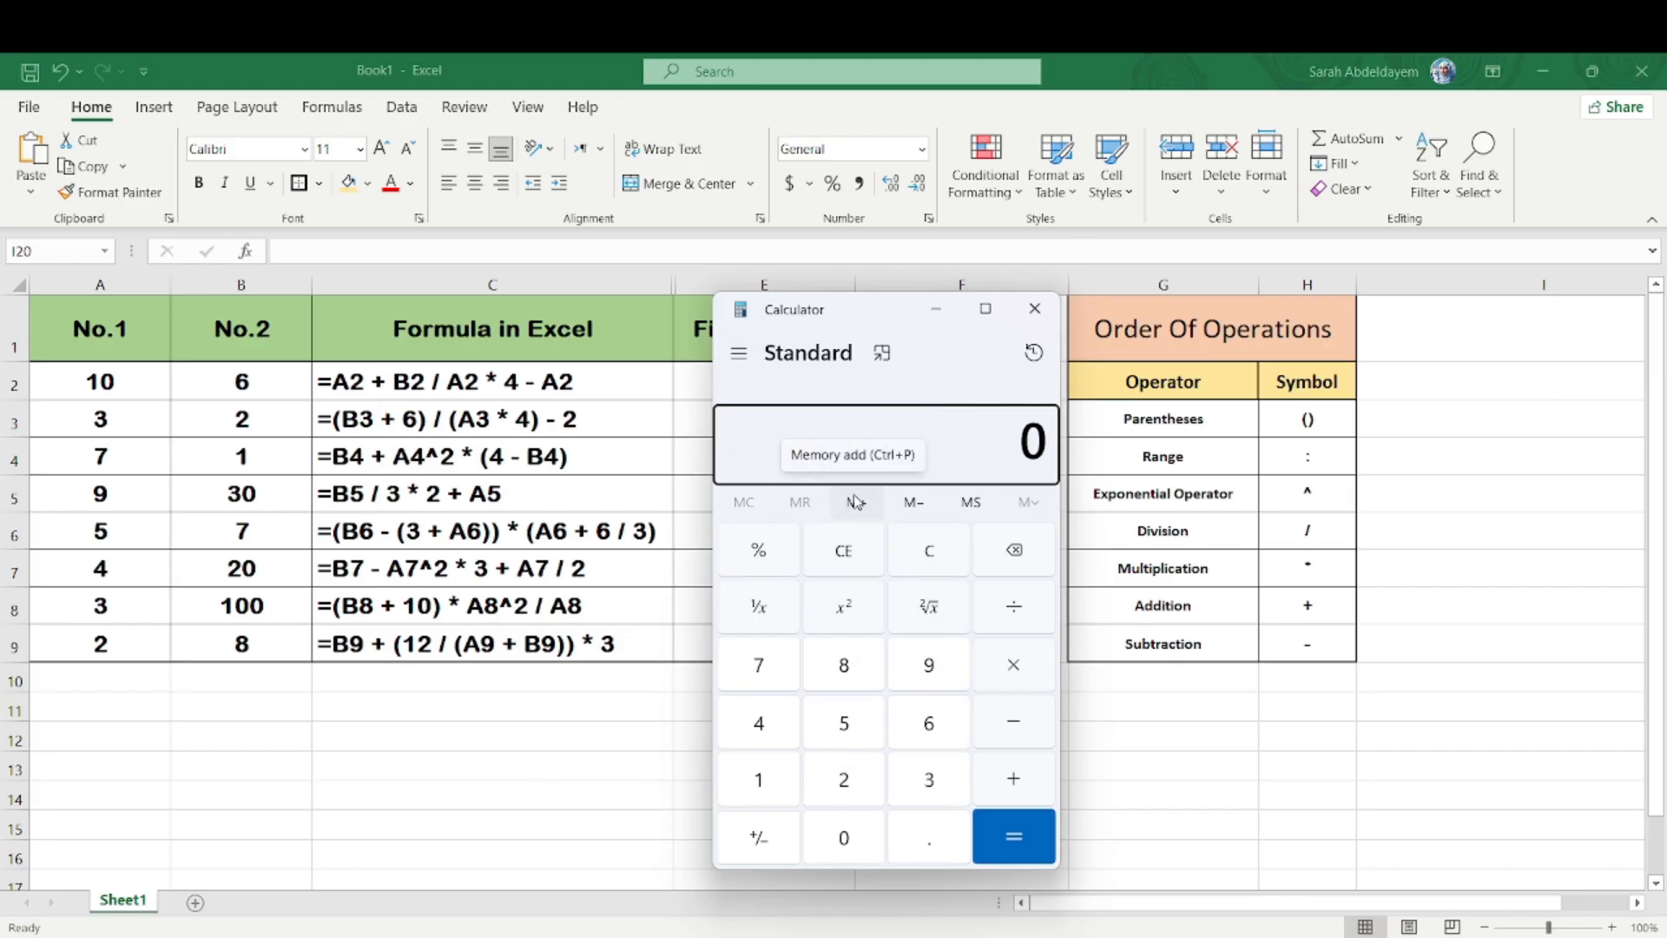
text(.6 × 4)
key(Return)
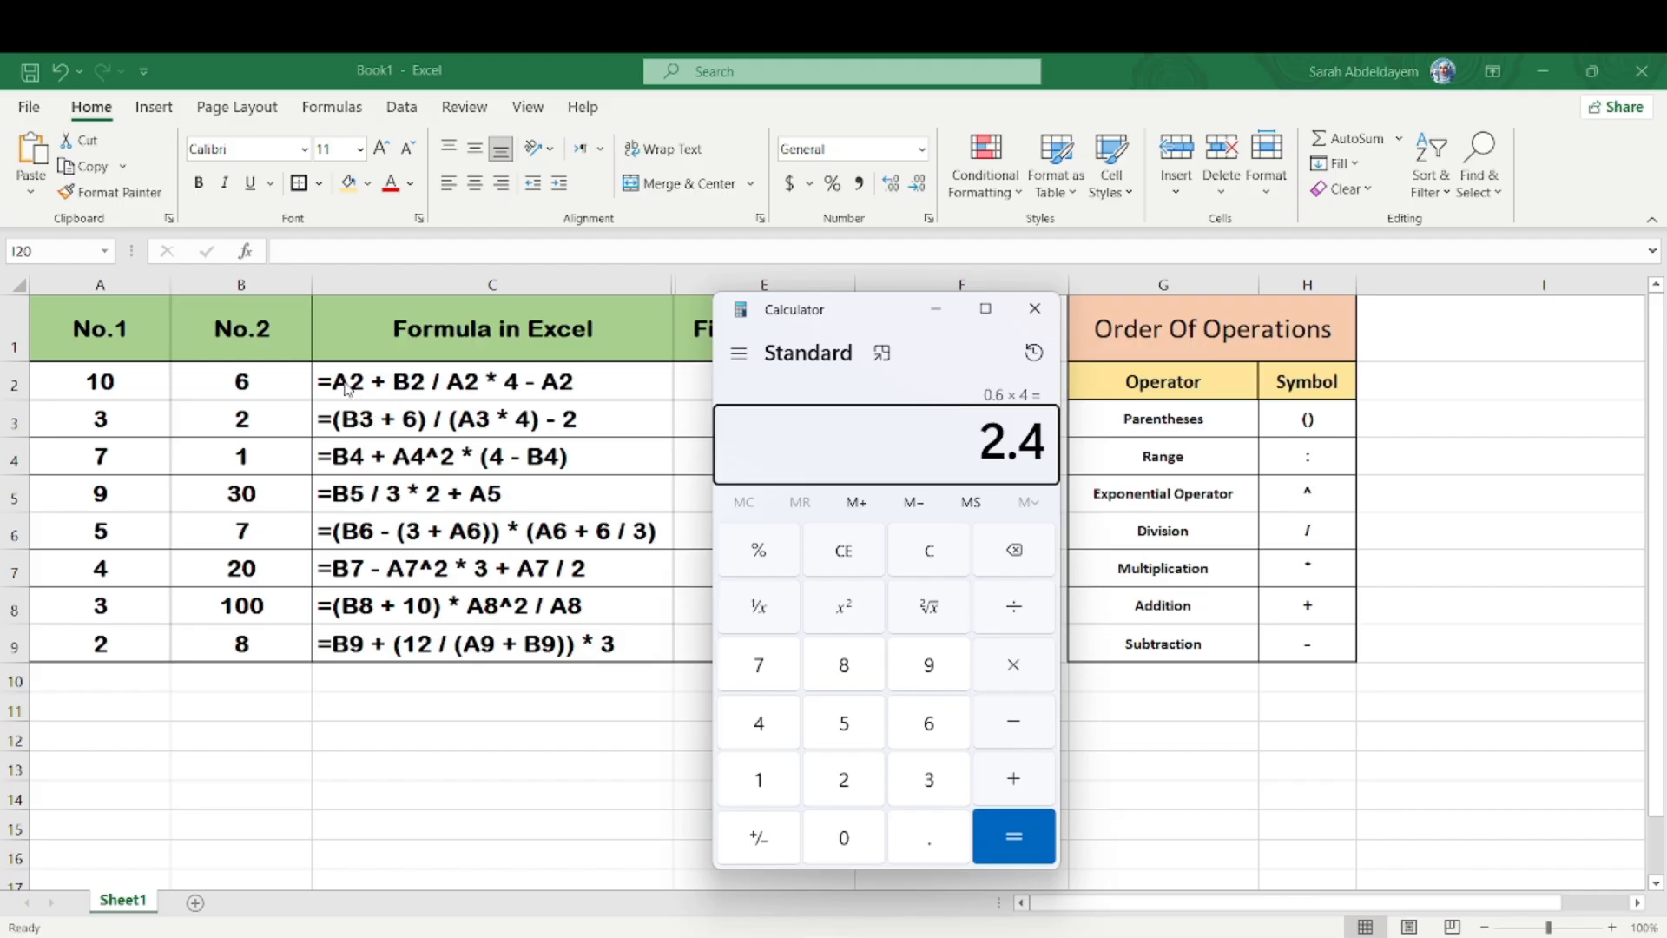
key(plus)
text(10)
key(Return)
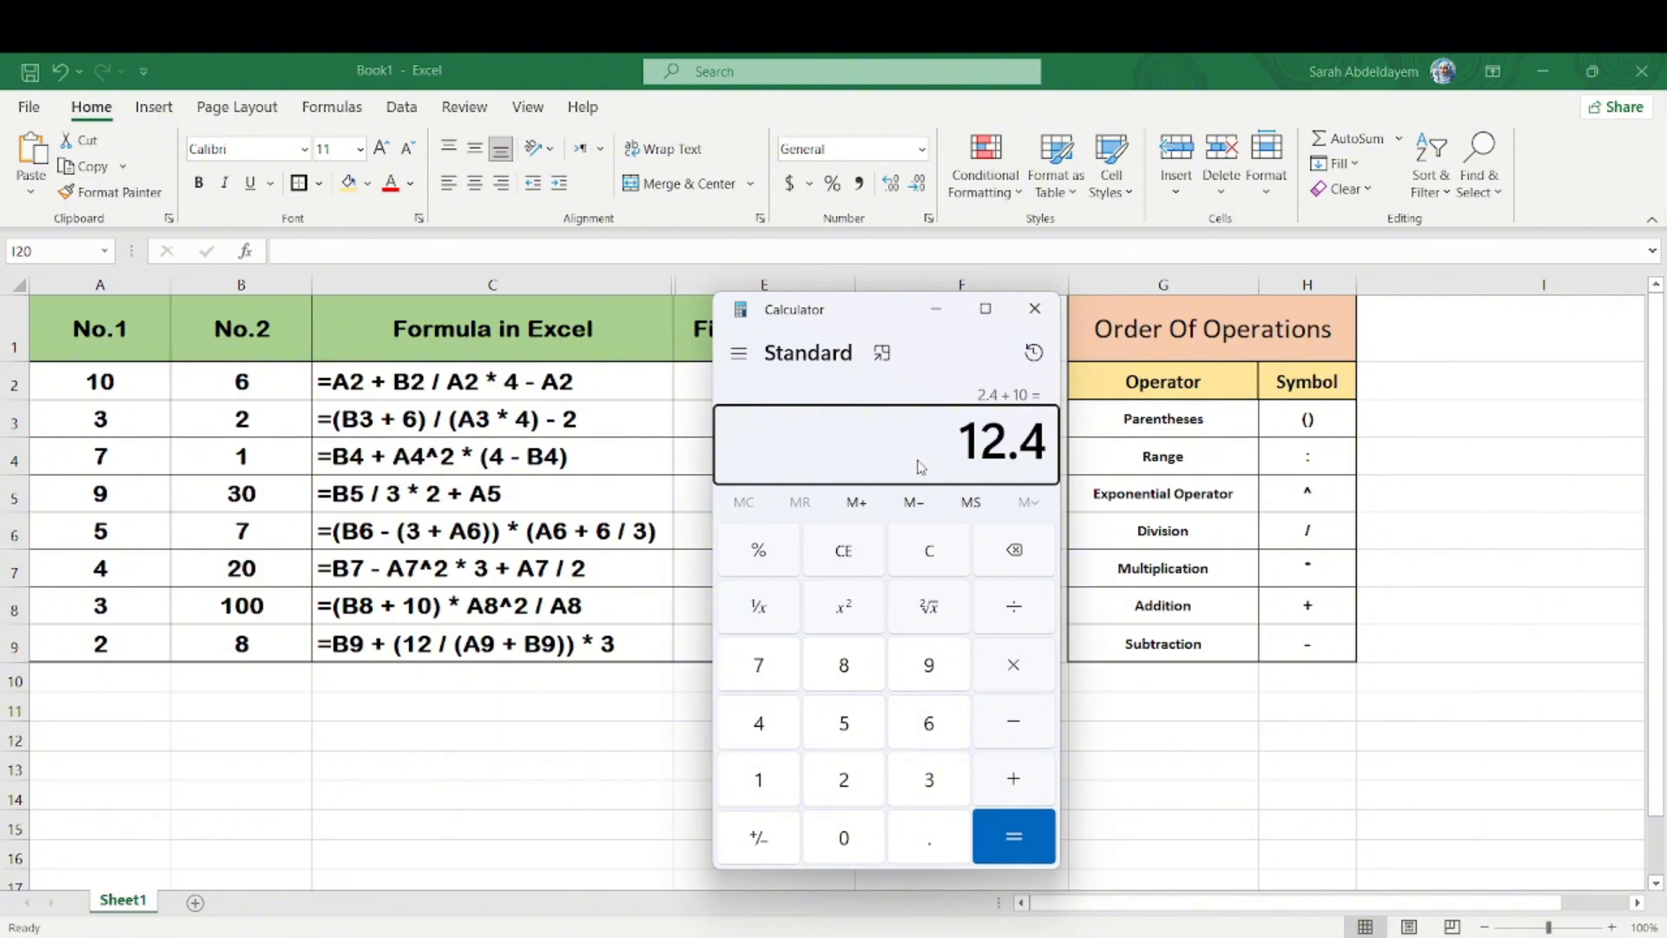
key(minus)
text(10)
key(Return)
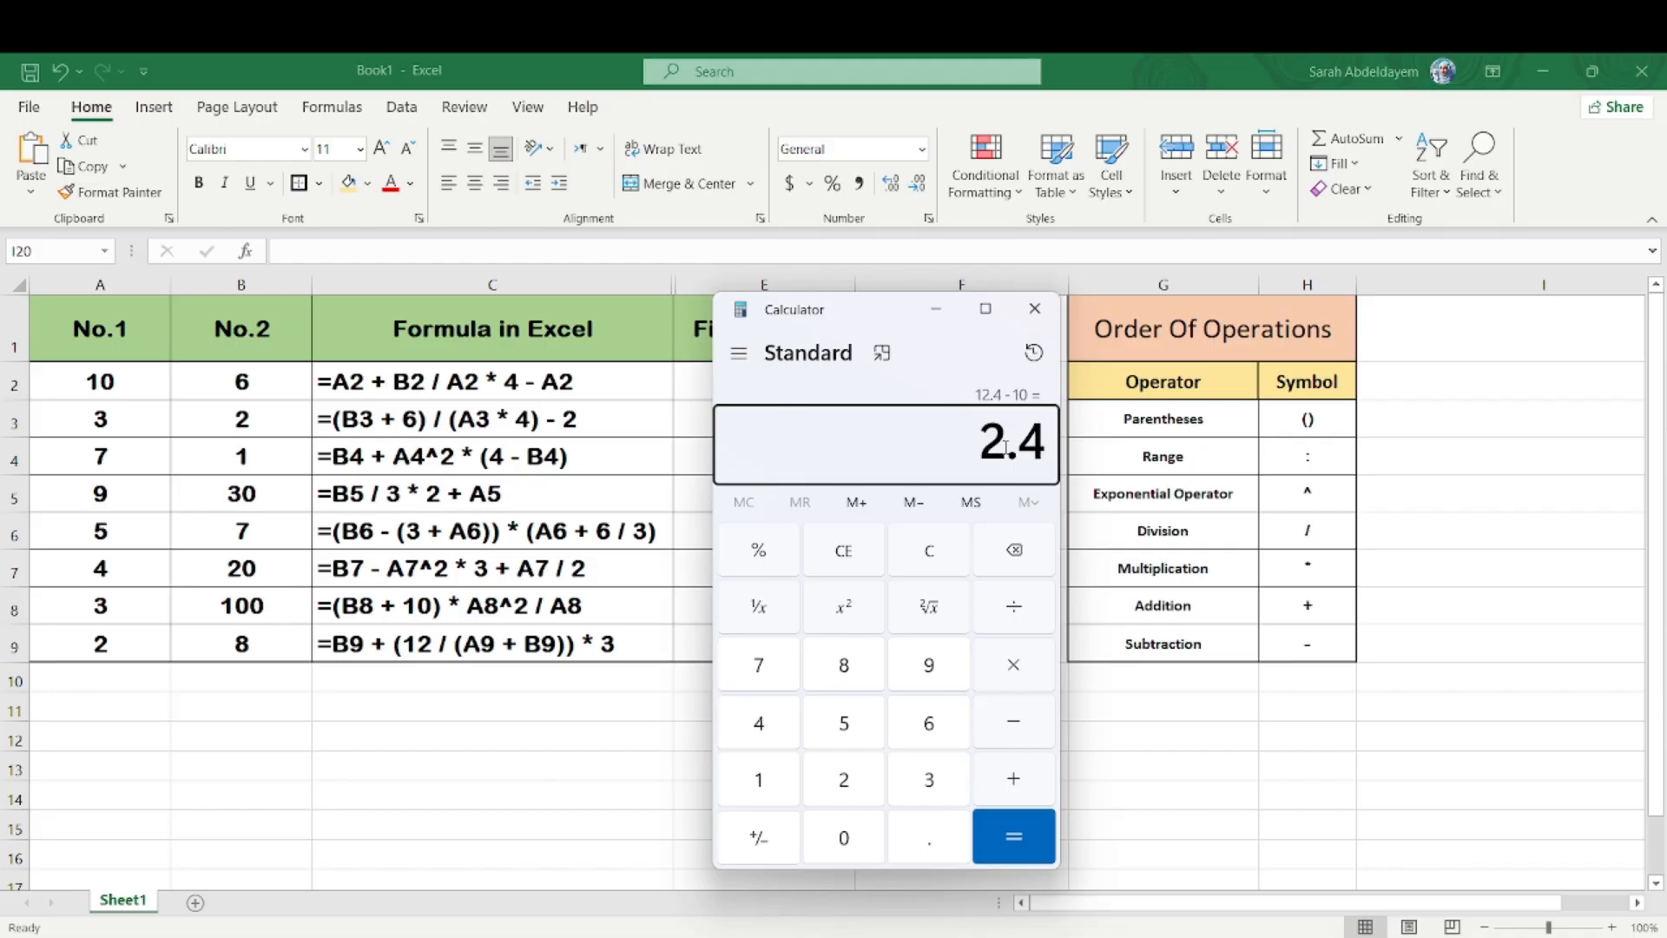
Step: Return to Excel and copy the formula text =A2 + B2 / A2 * 4 - A2 from C2 into E2 as a live formula
click(694, 381)
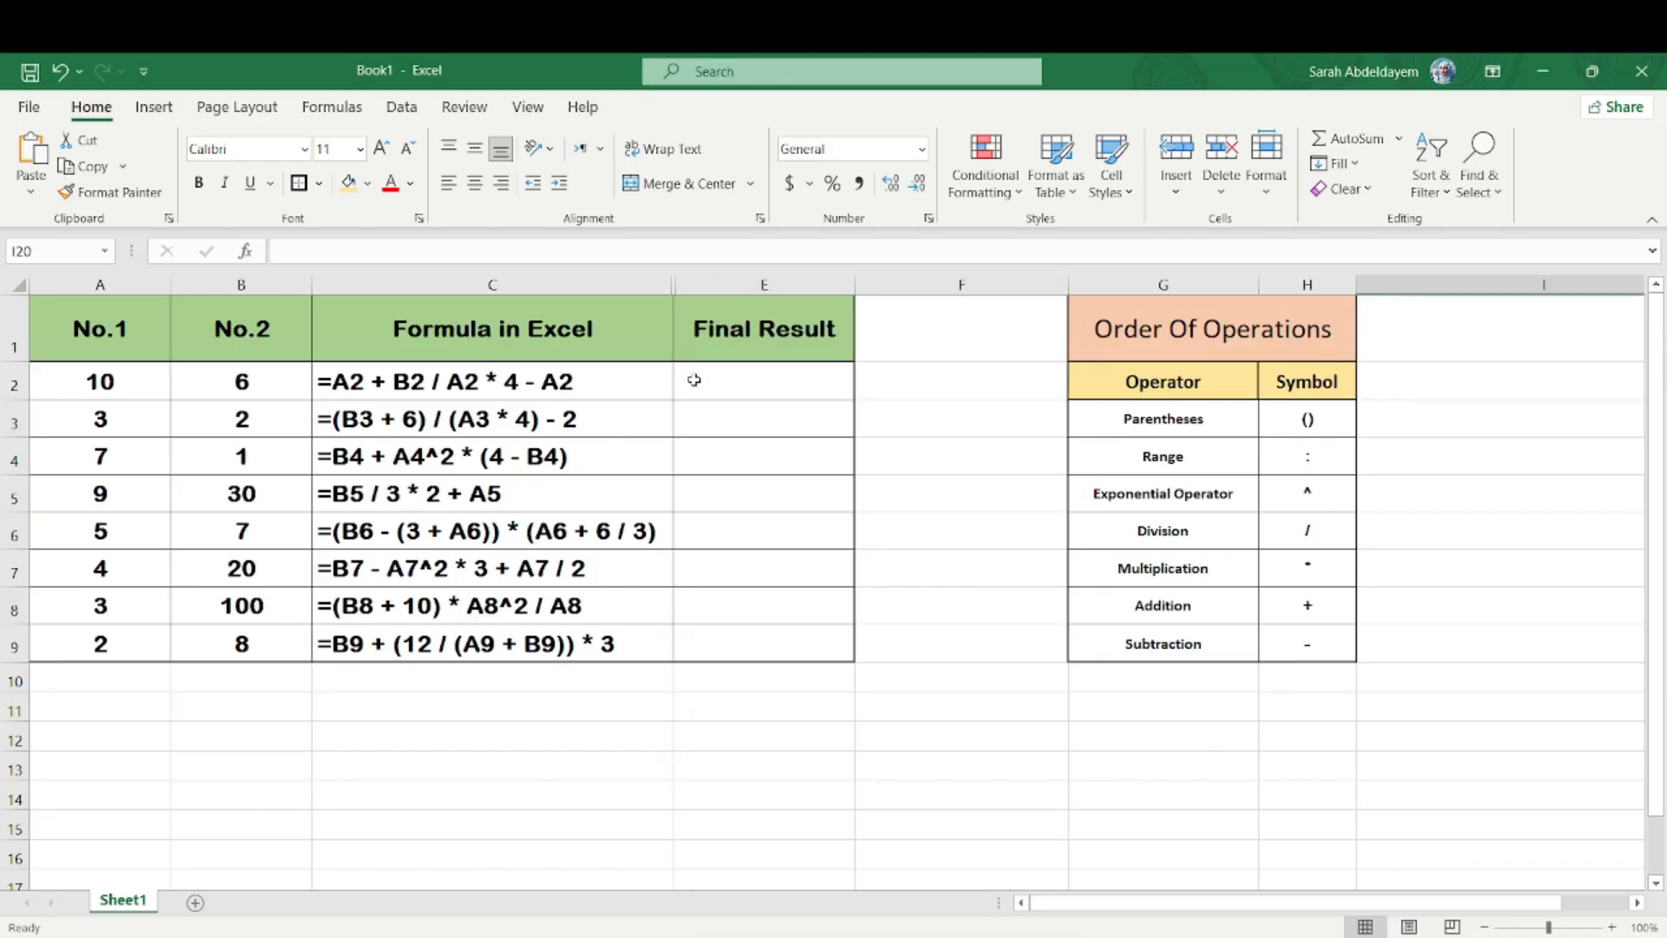
double_click(592, 375)
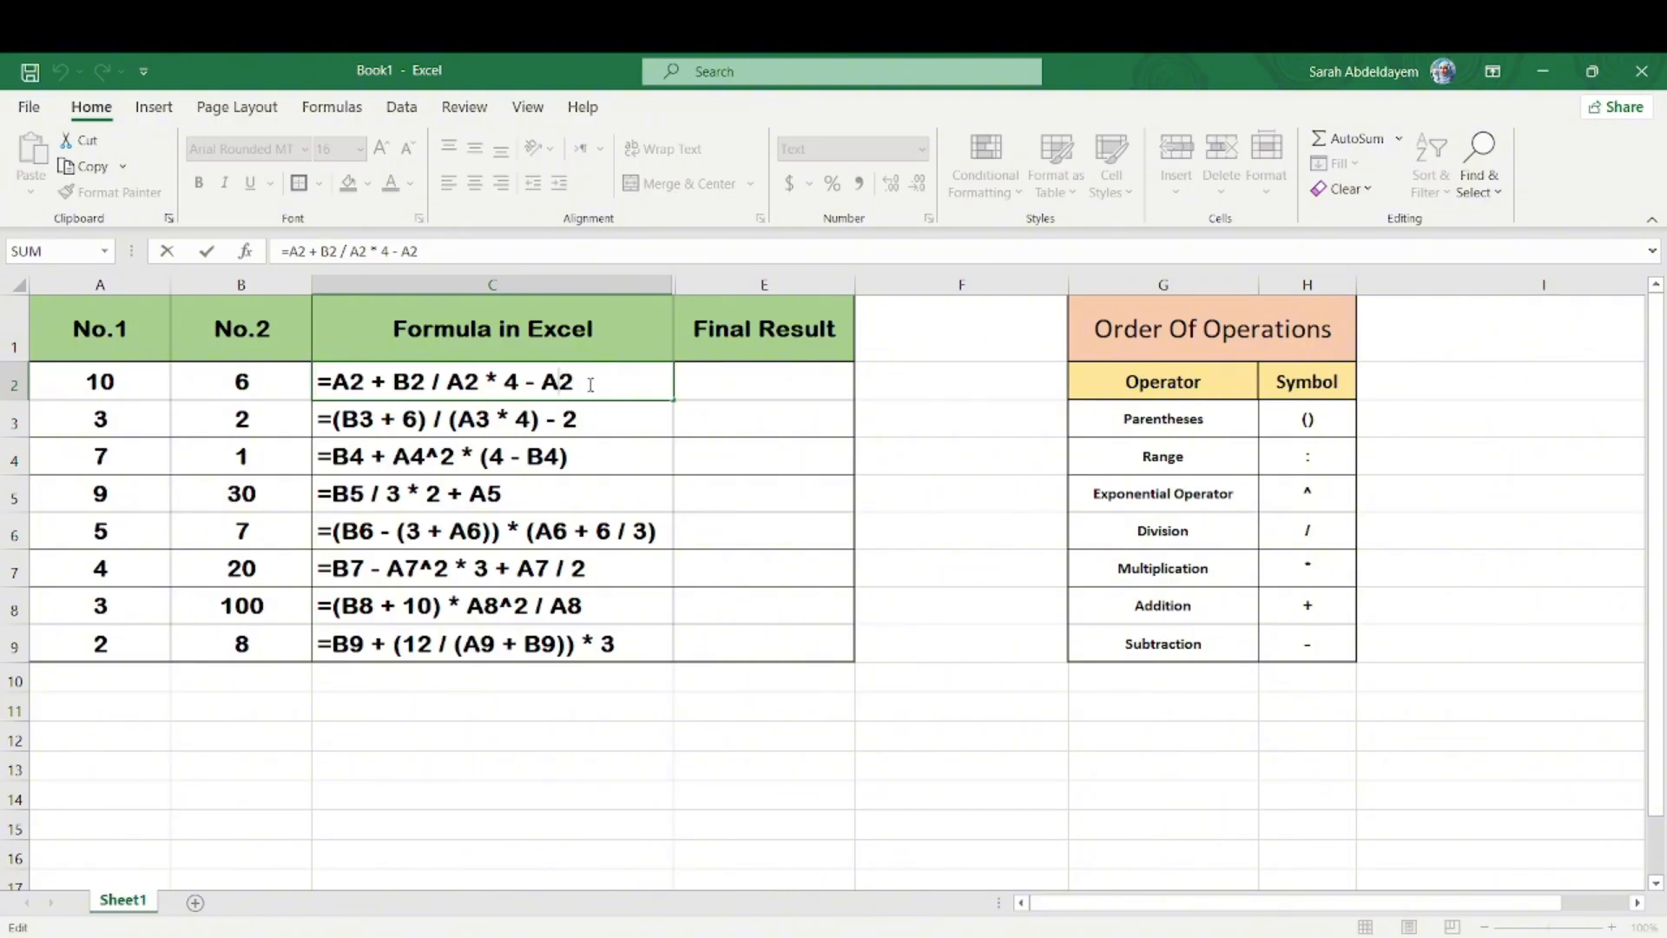
drag(588, 379, 303, 379)
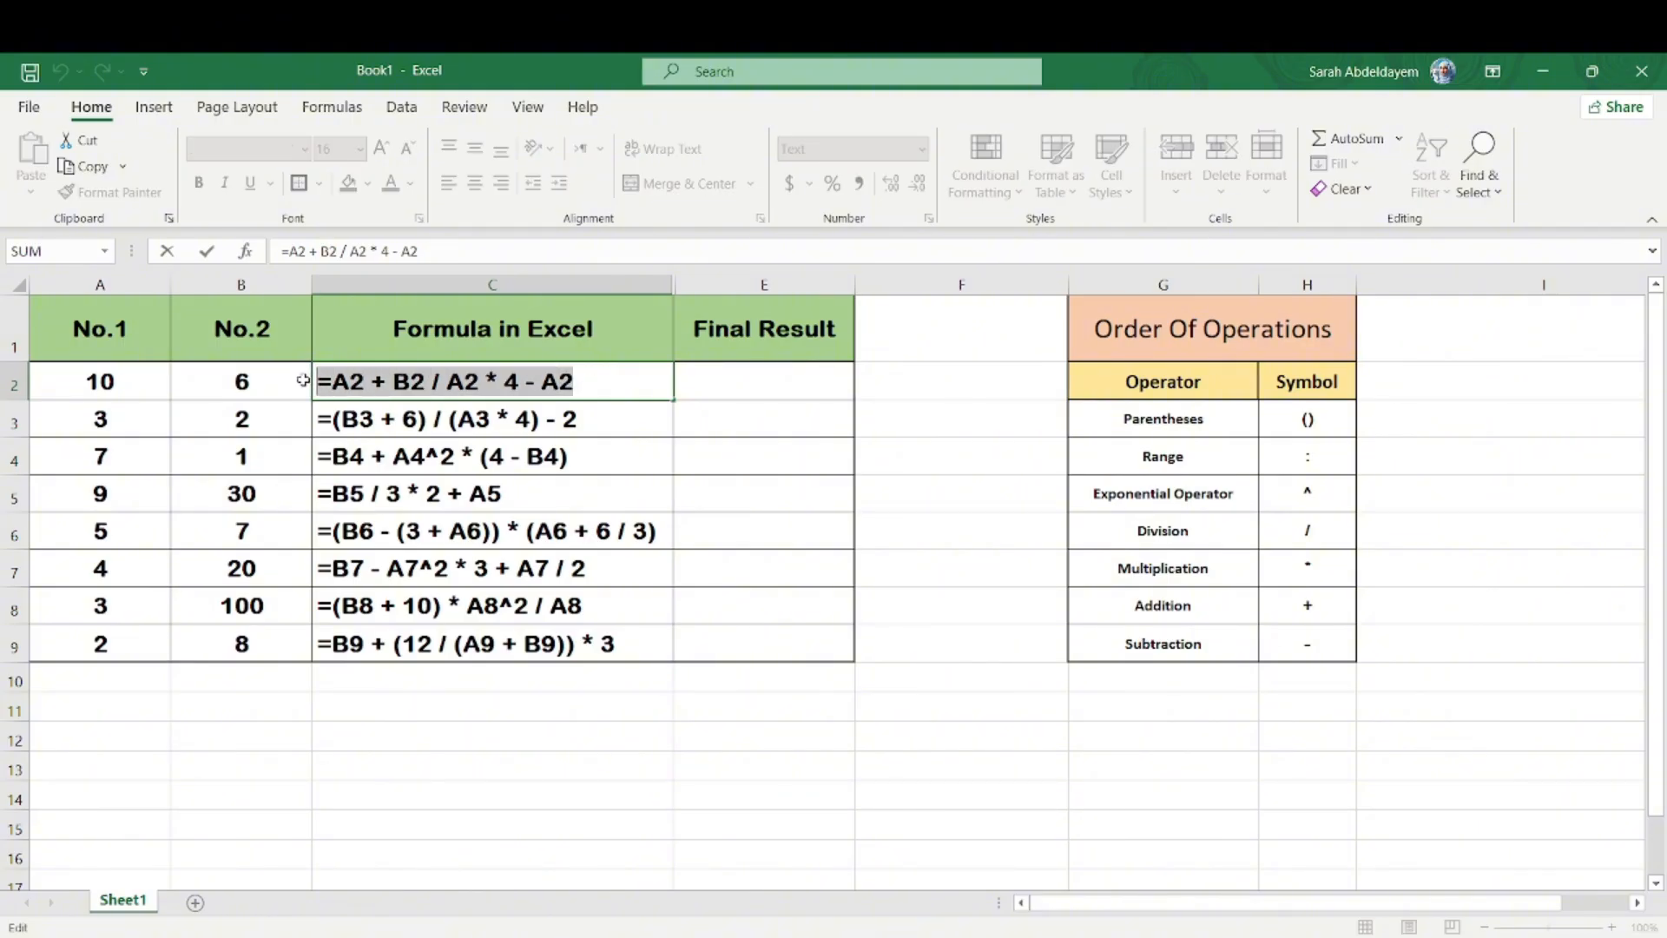
key(ctrl+c)
key(Return)
click(737, 388)
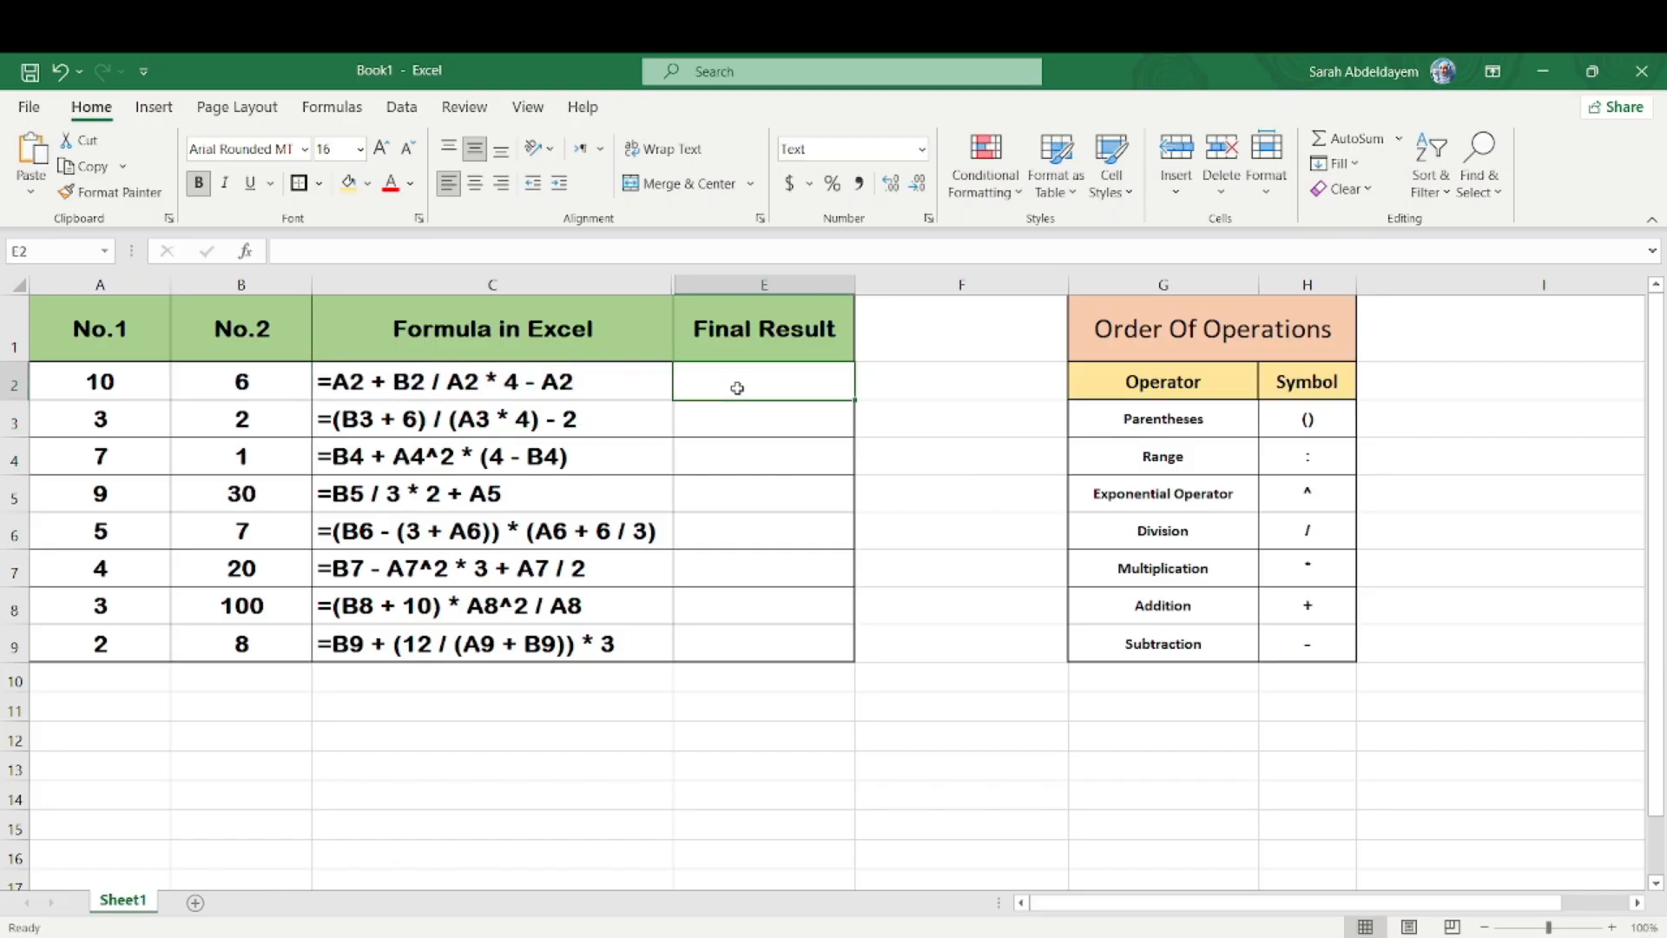
key(ctrl+v)
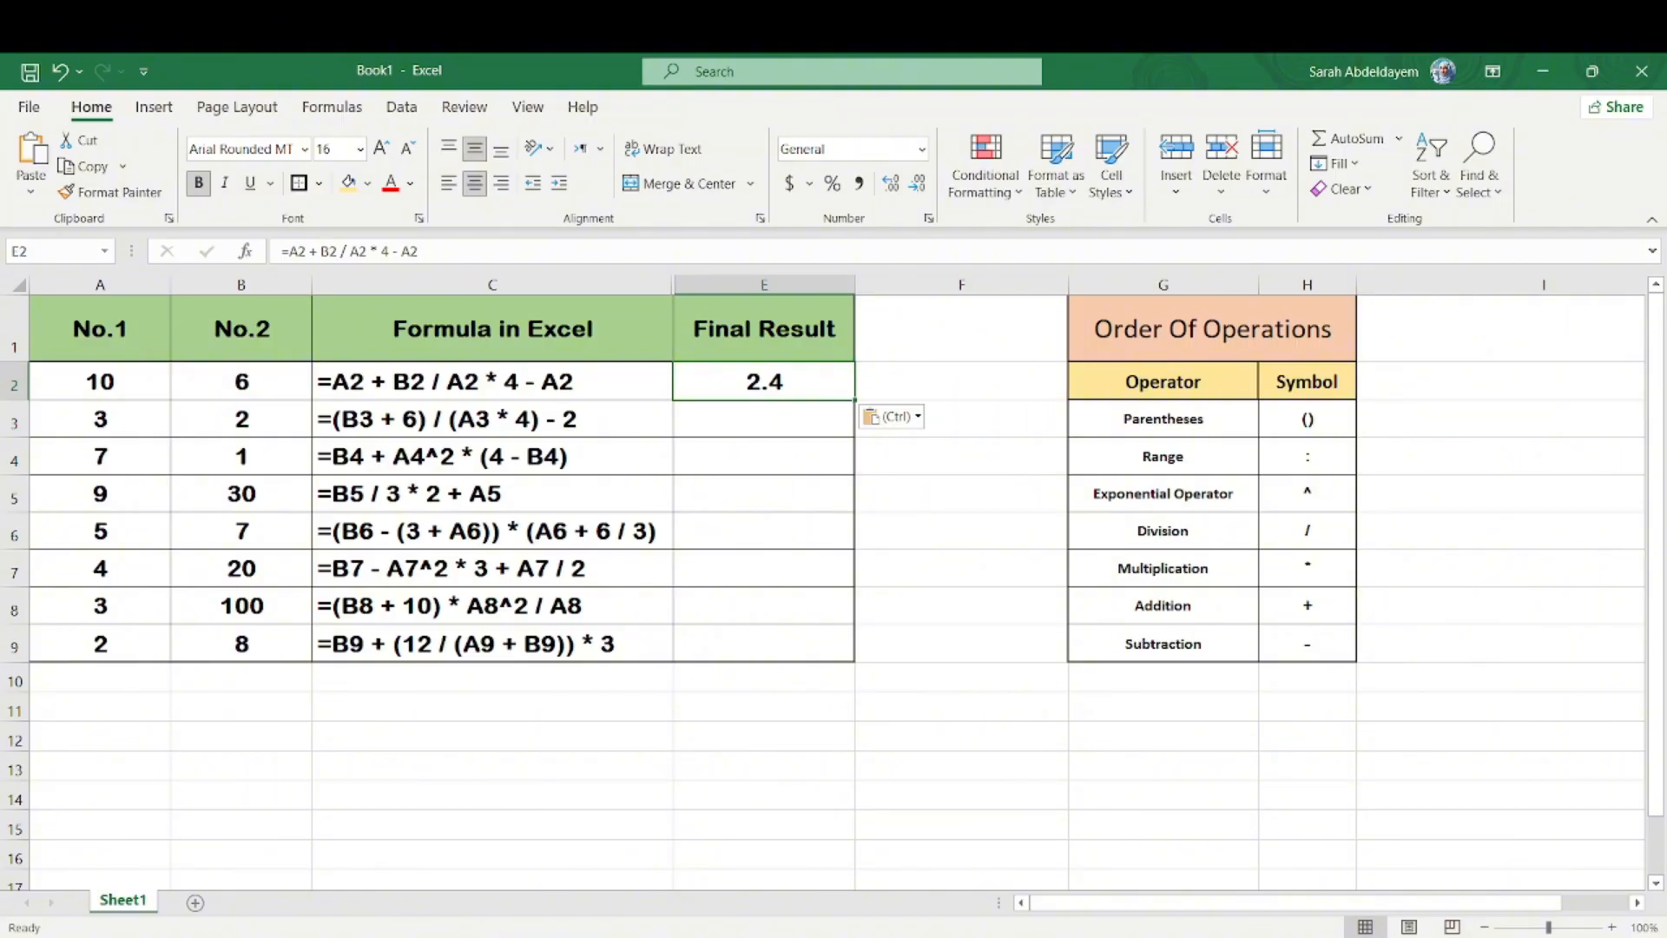
Step: Switch to Calculator and evaluate the row 3 formula: add 2 and 6, divide by 12 and subtract 2
click(1218, 936)
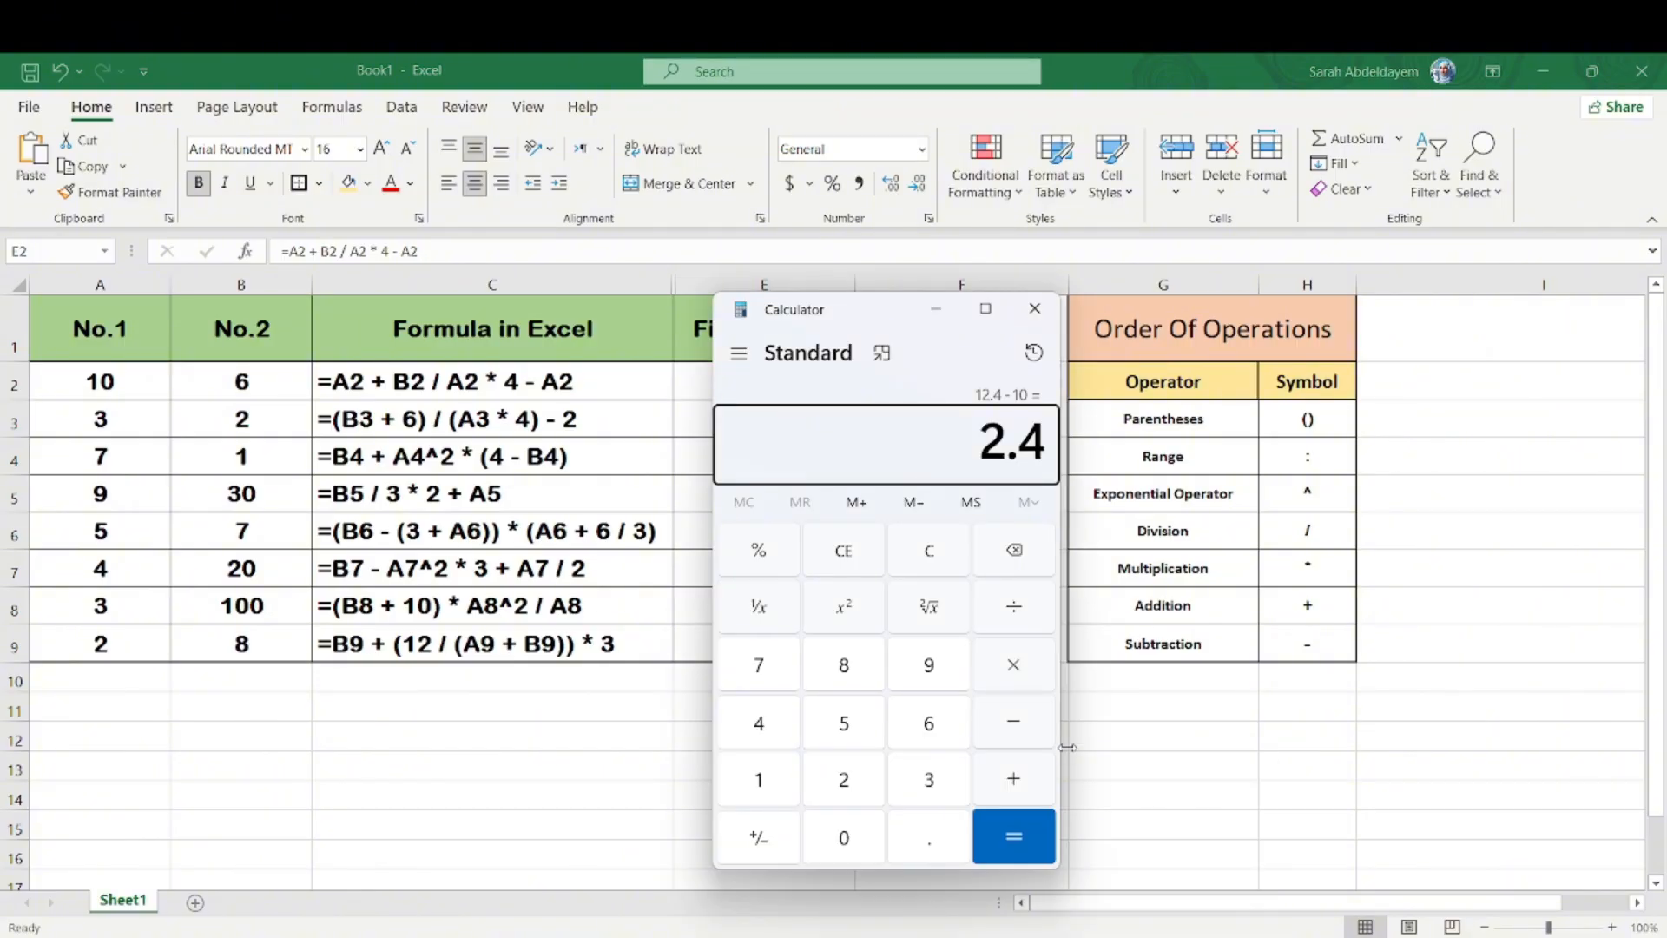
text(2)
key(plus)
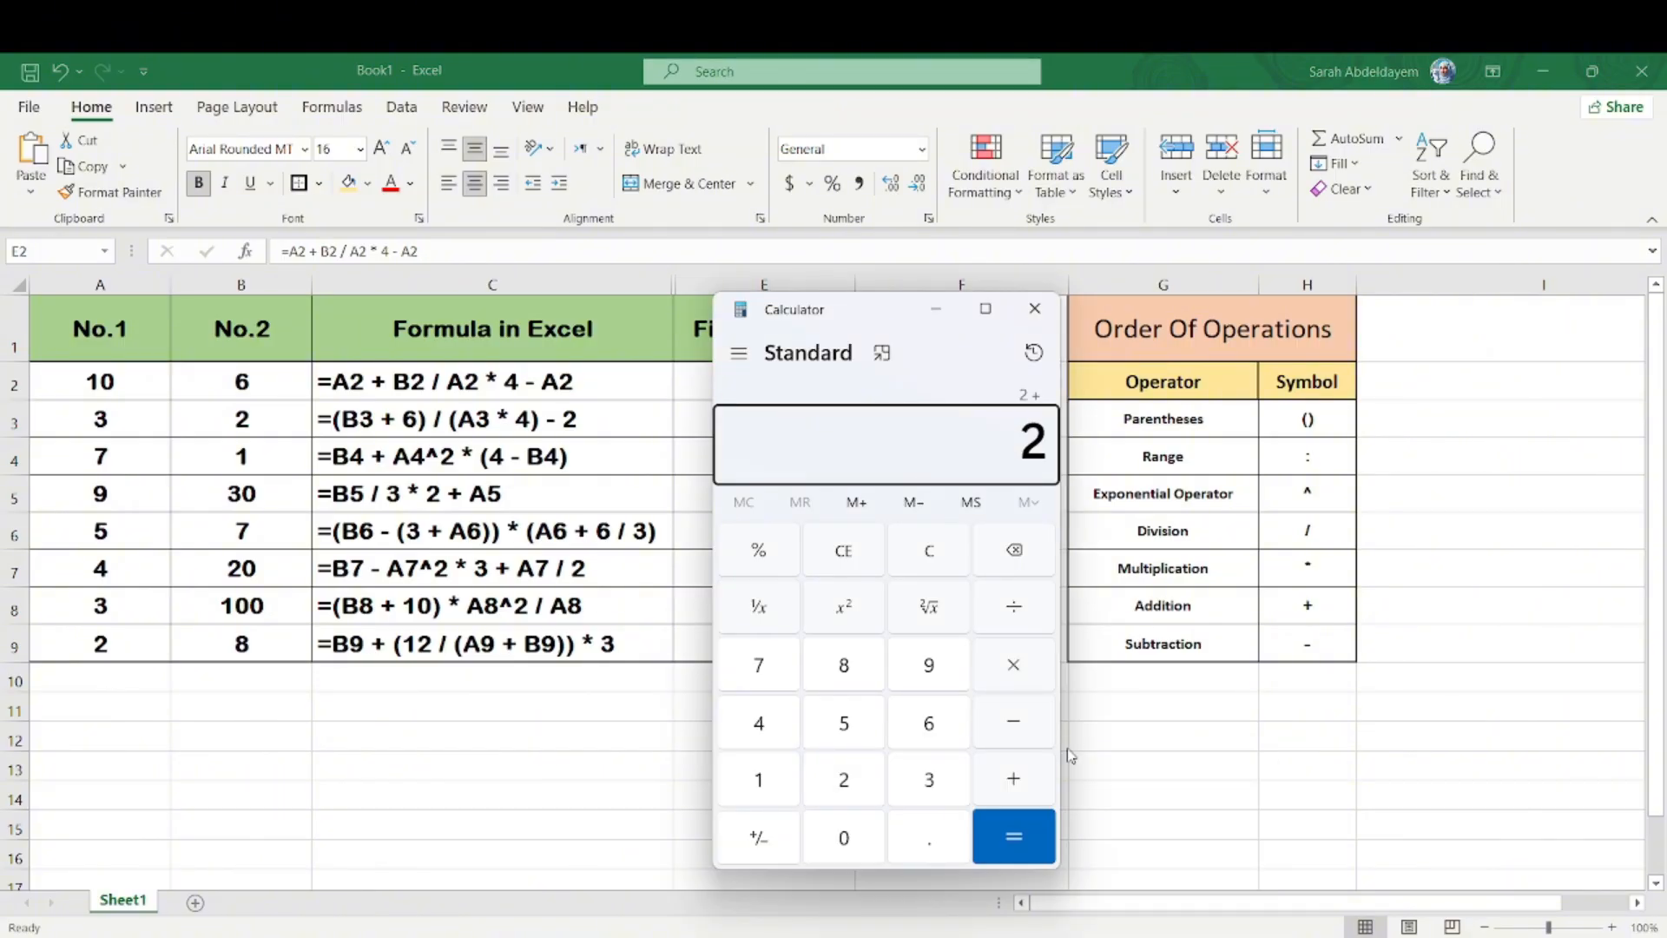
text(6)
key(Return)
text(12)
key(Return)
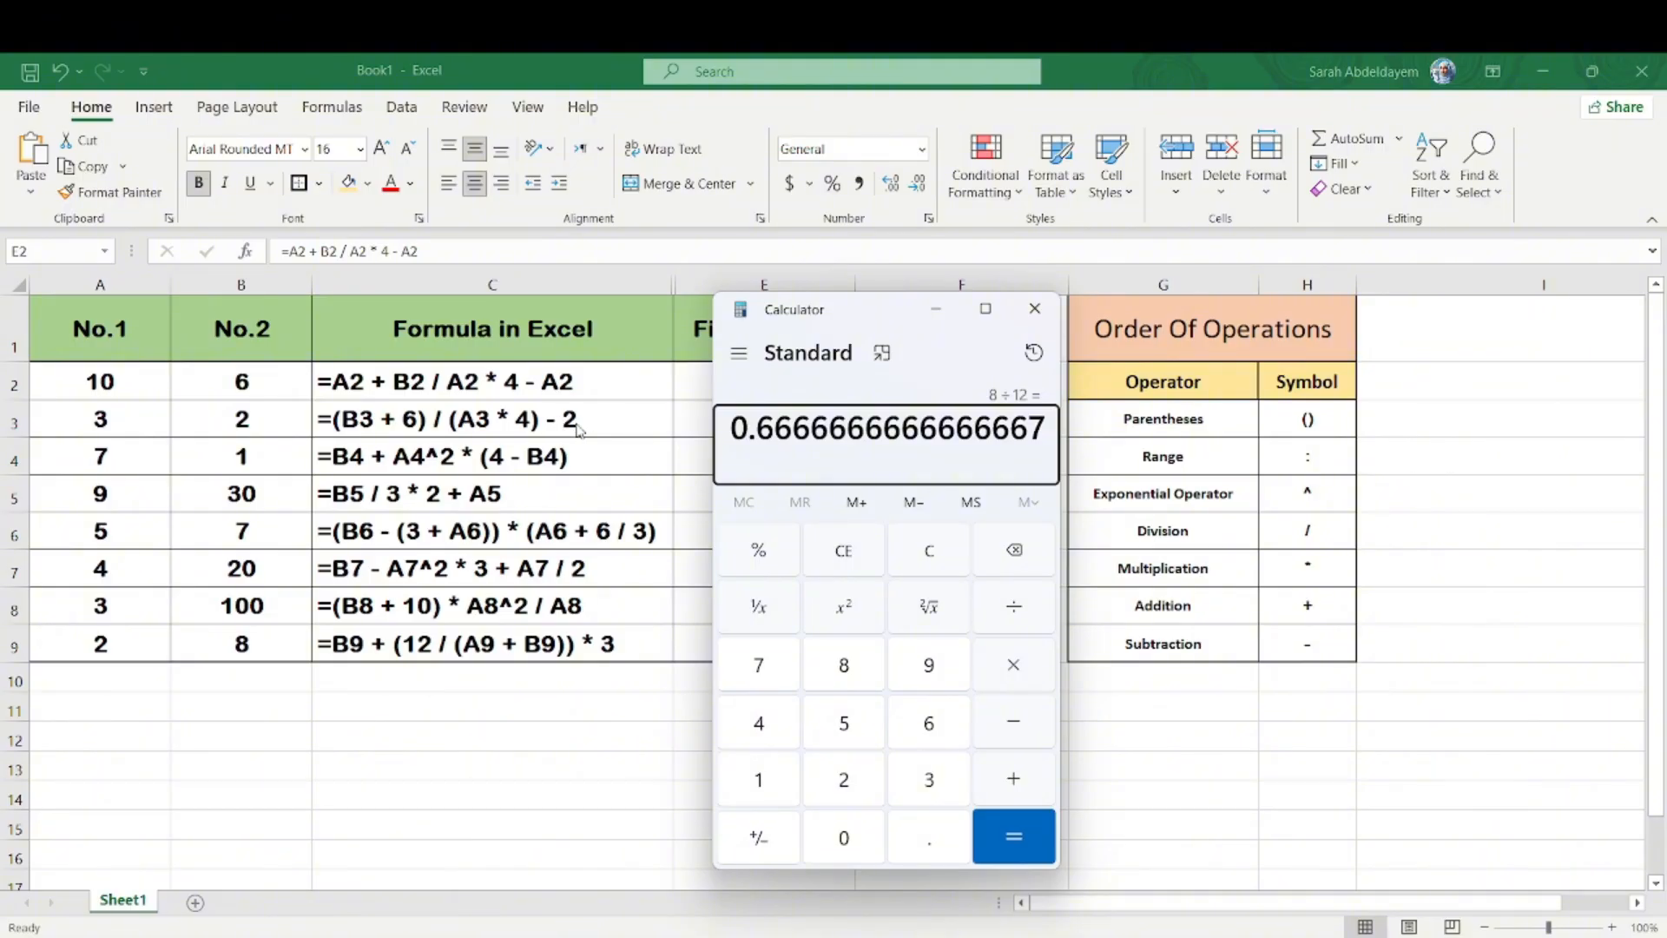
key(minus)
key(2)
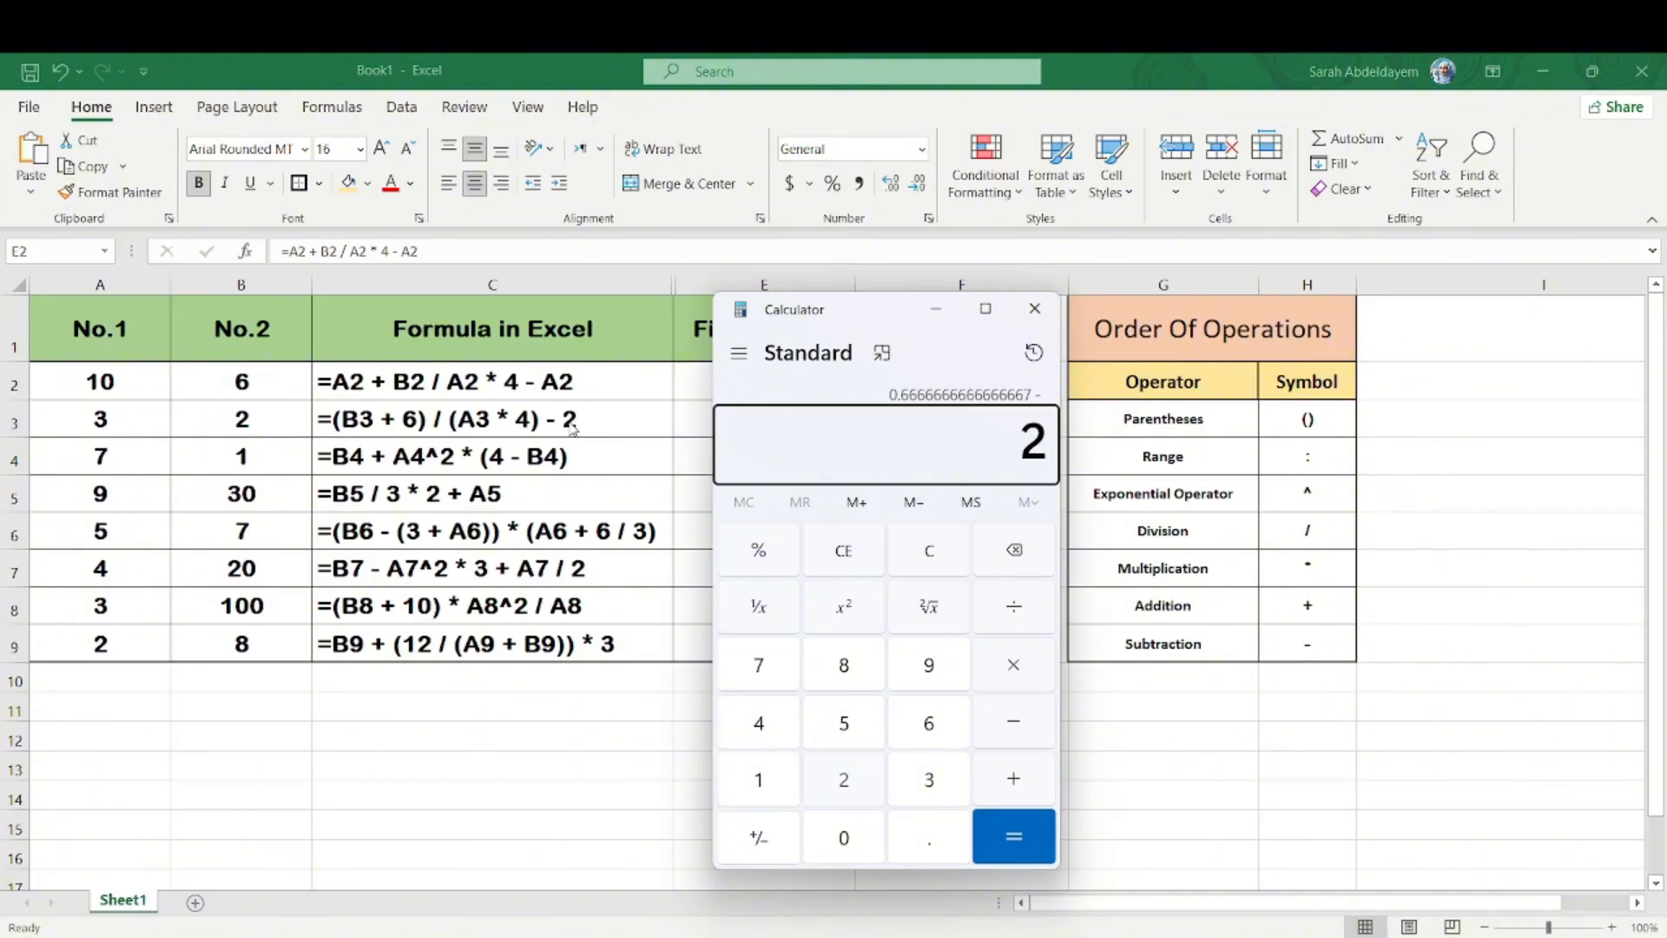
key(Return)
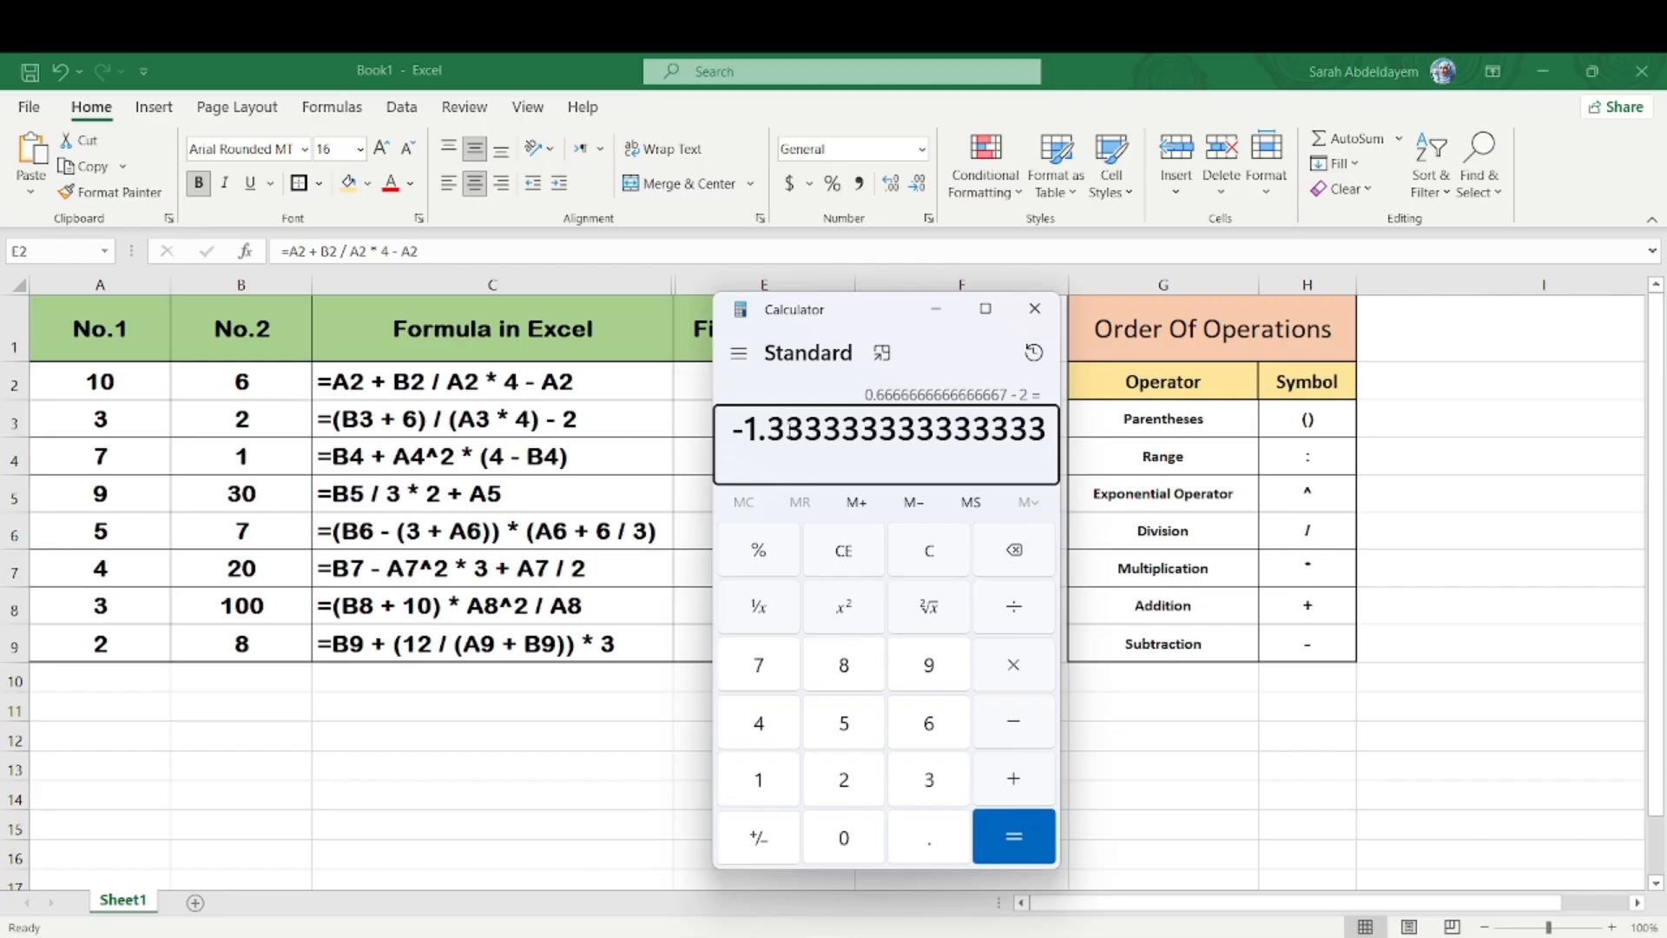
Step: Return to Excel and copy the formula =(B3 + 6) / (A3 * 4) - 2 from C3 into E3 as a live formula
click(678, 412)
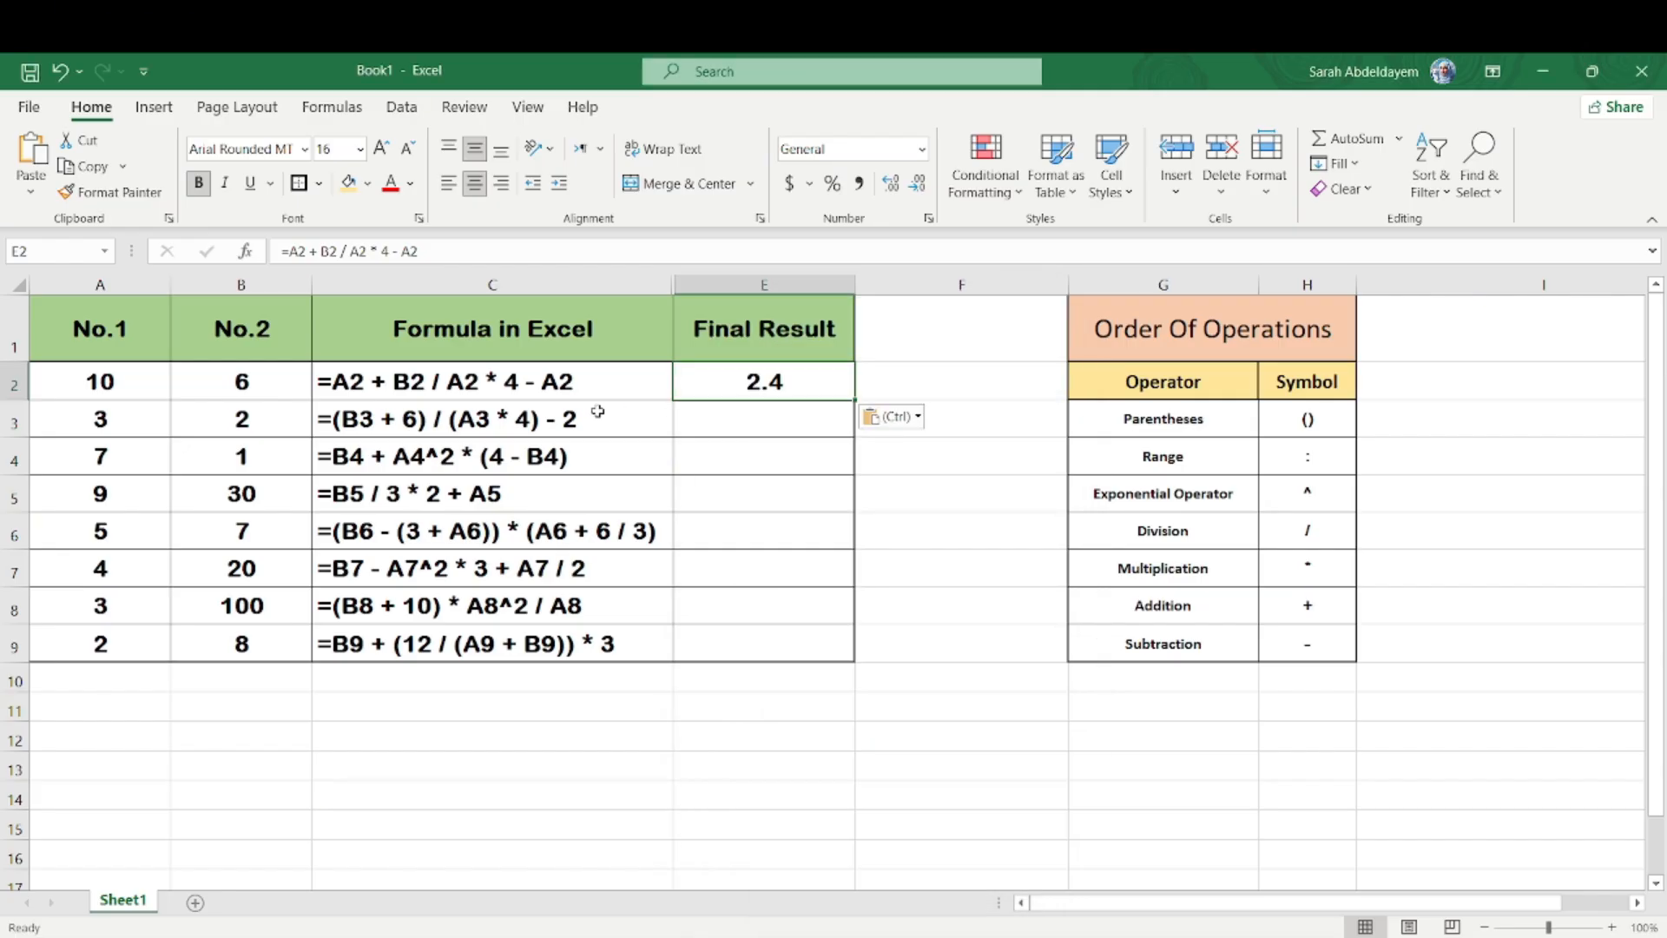
click(589, 413)
key(ctrl+c)
click(788, 417)
key(ctrl+v)
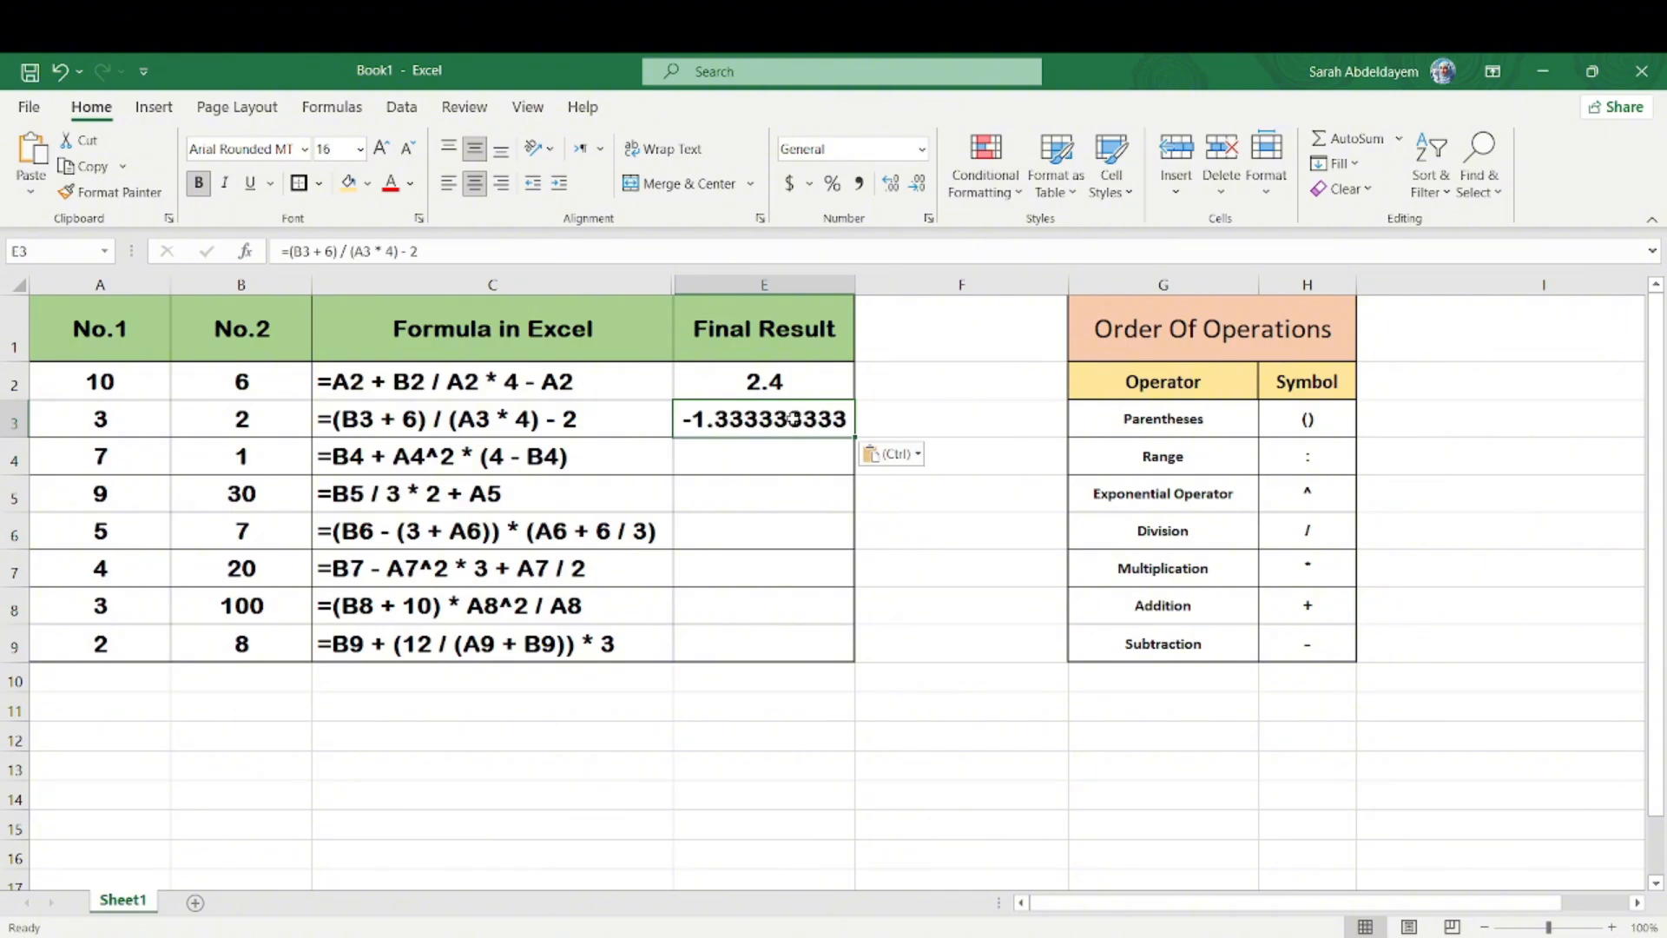
key(Return)
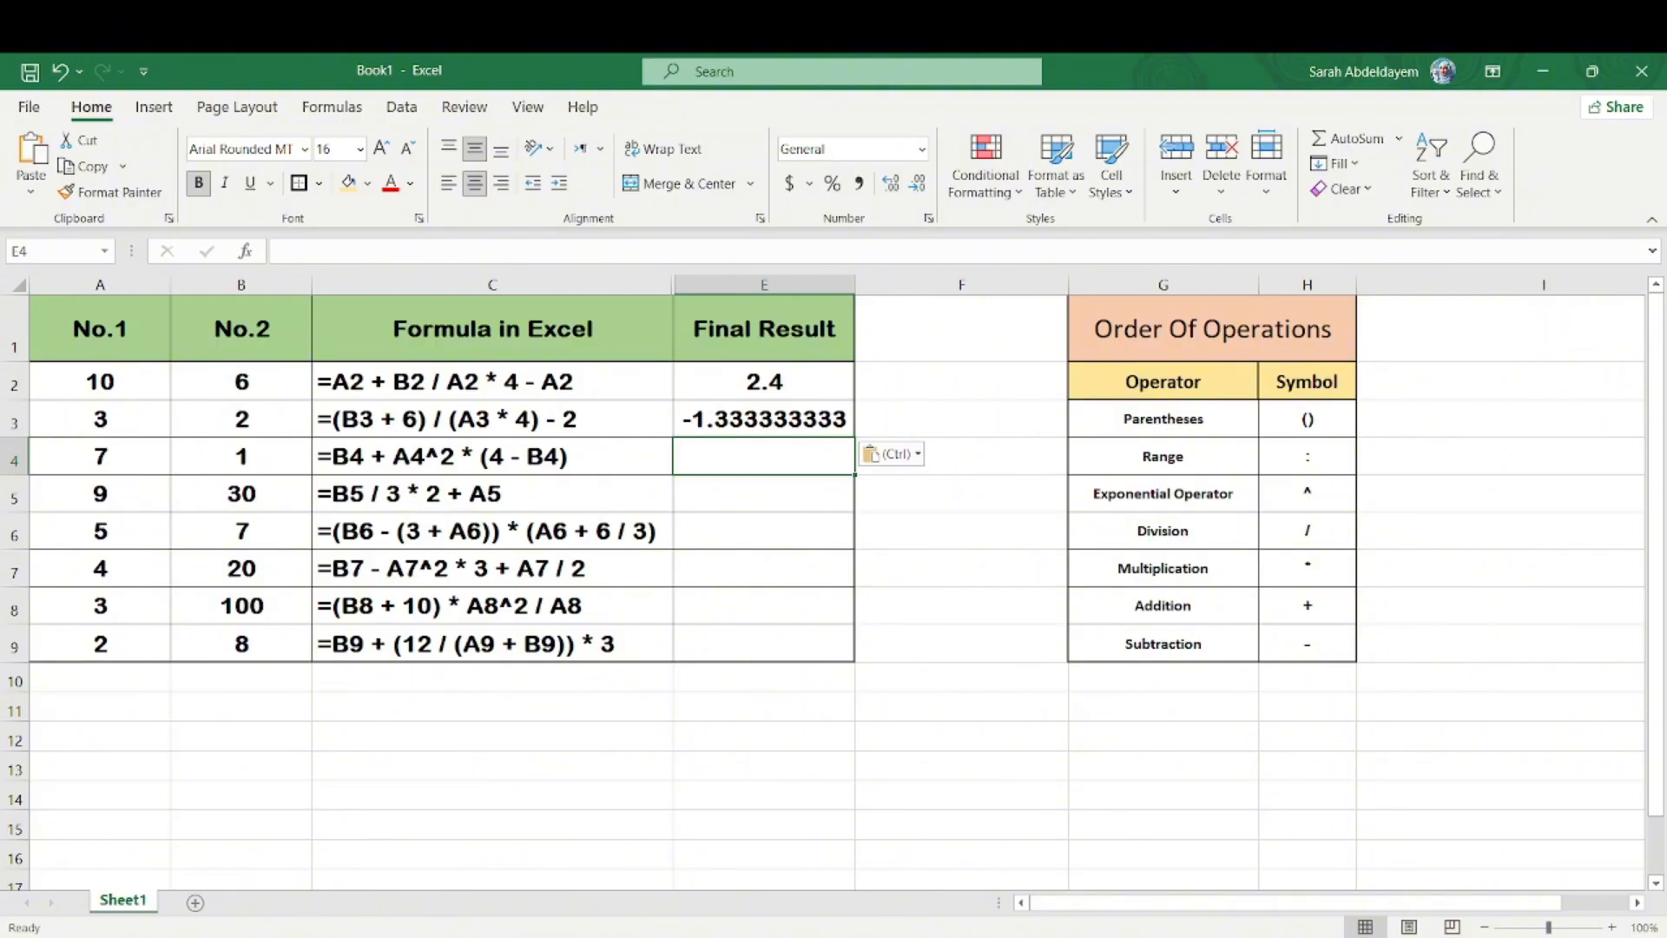
Step: Switch to Calculator and evaluate the row 4 formula as 7 × 7 × 3 + 1
key(alt+Tab)
text(7)
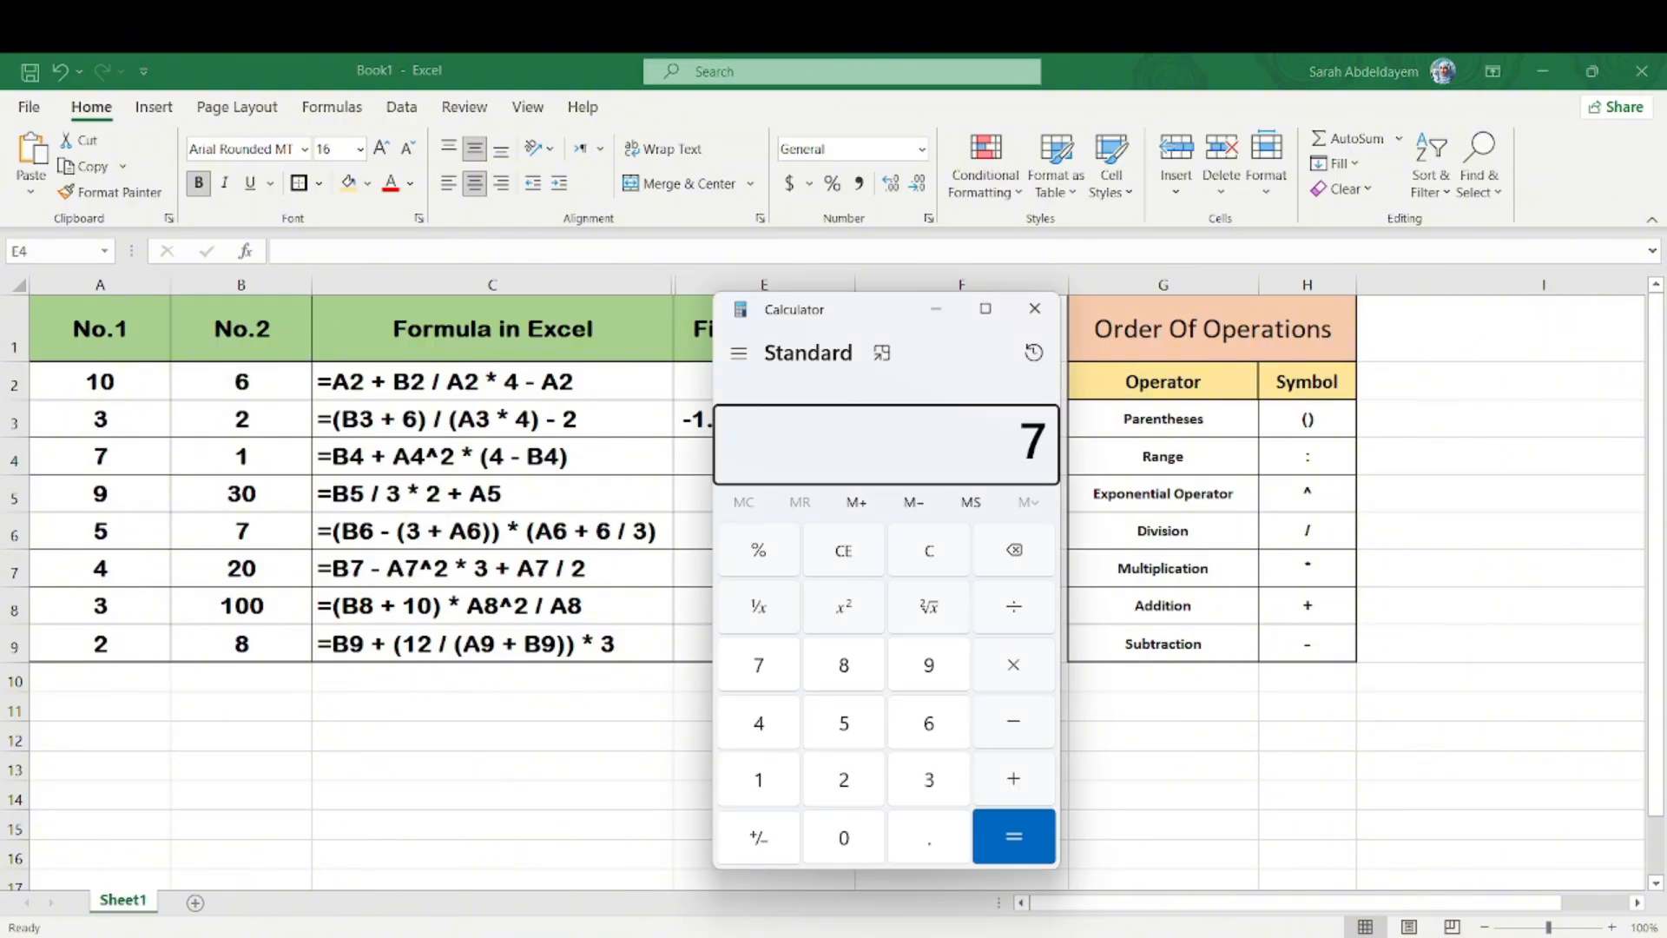
key(Return)
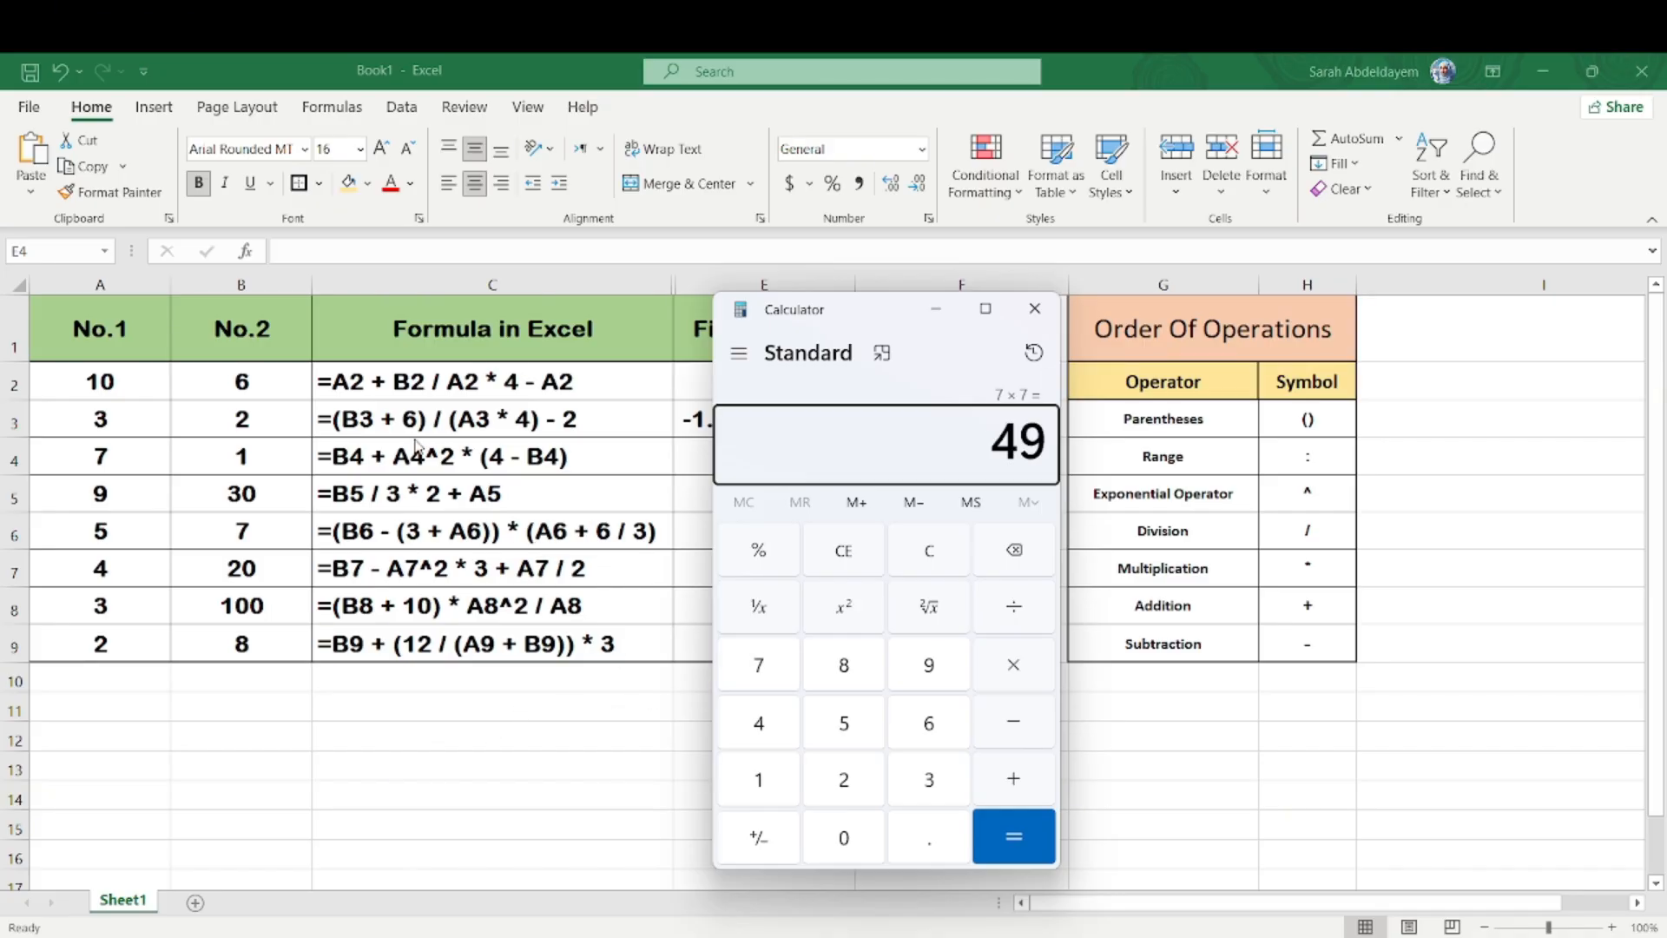
click(936, 309)
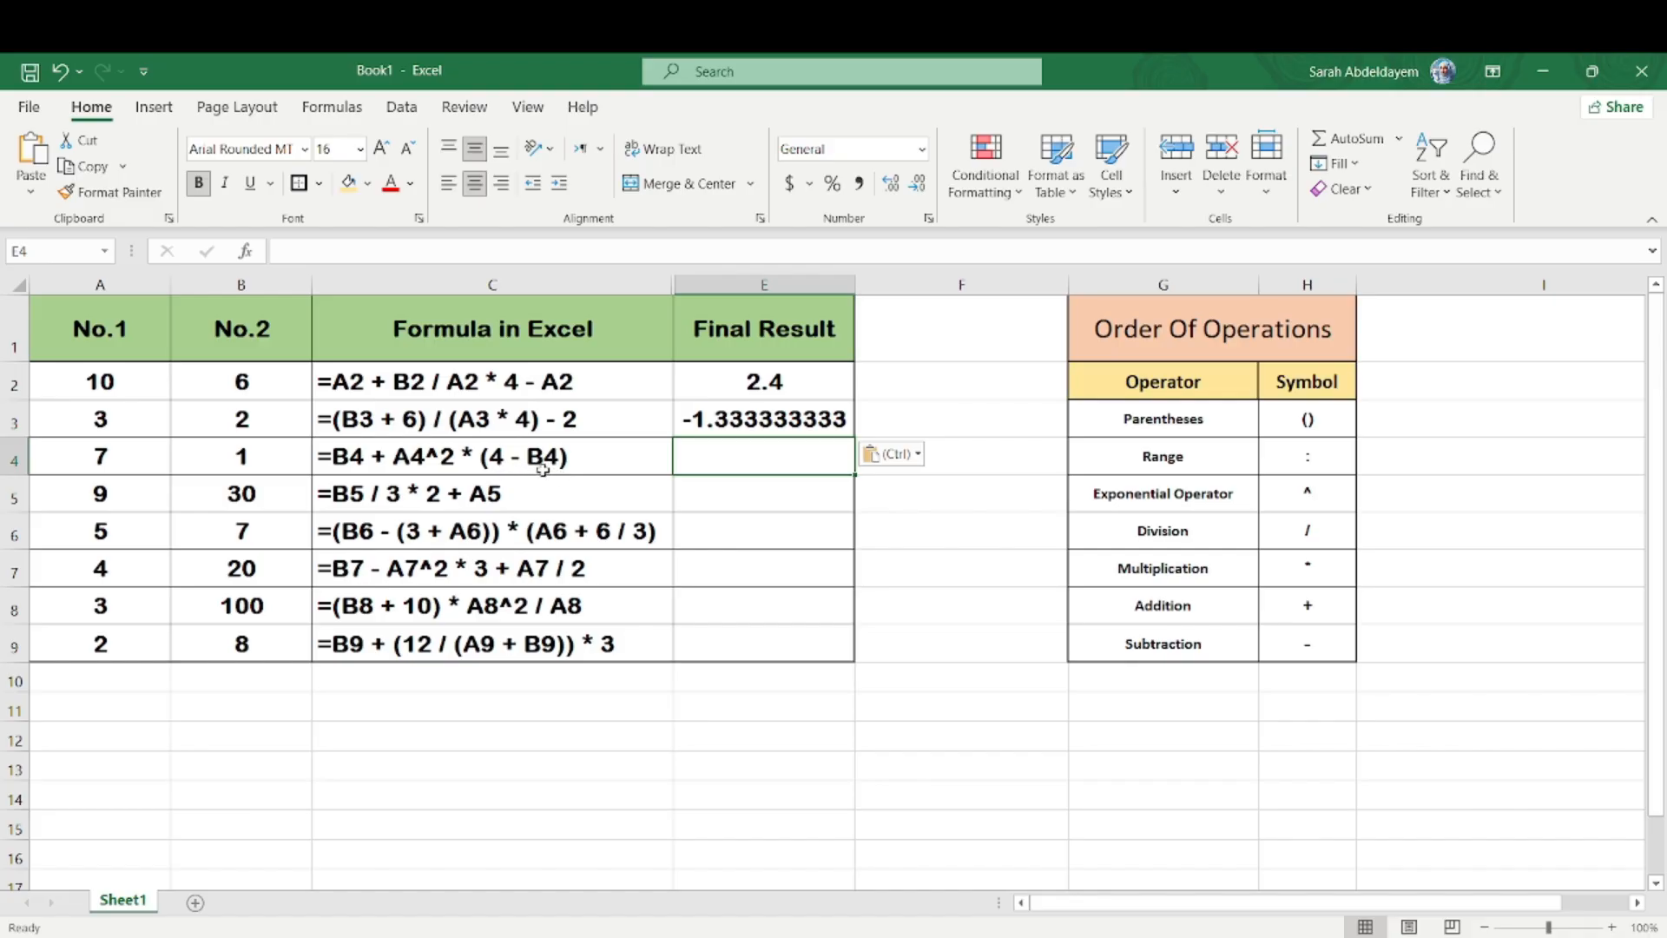
click(281, 458)
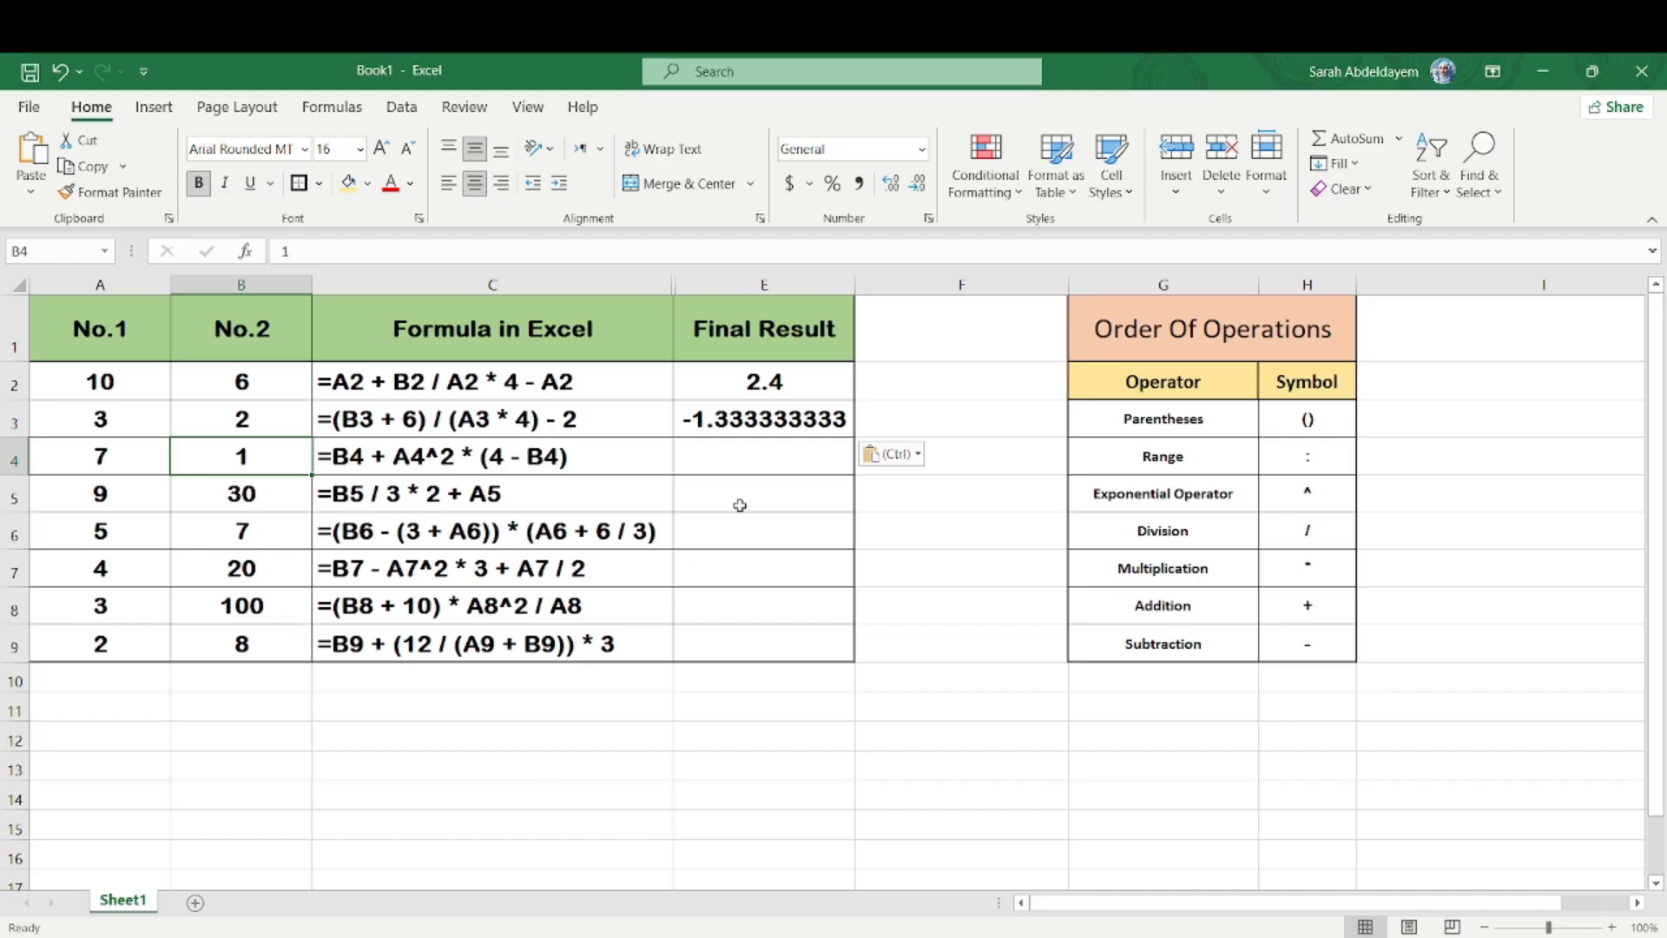
key(alt+Tab)
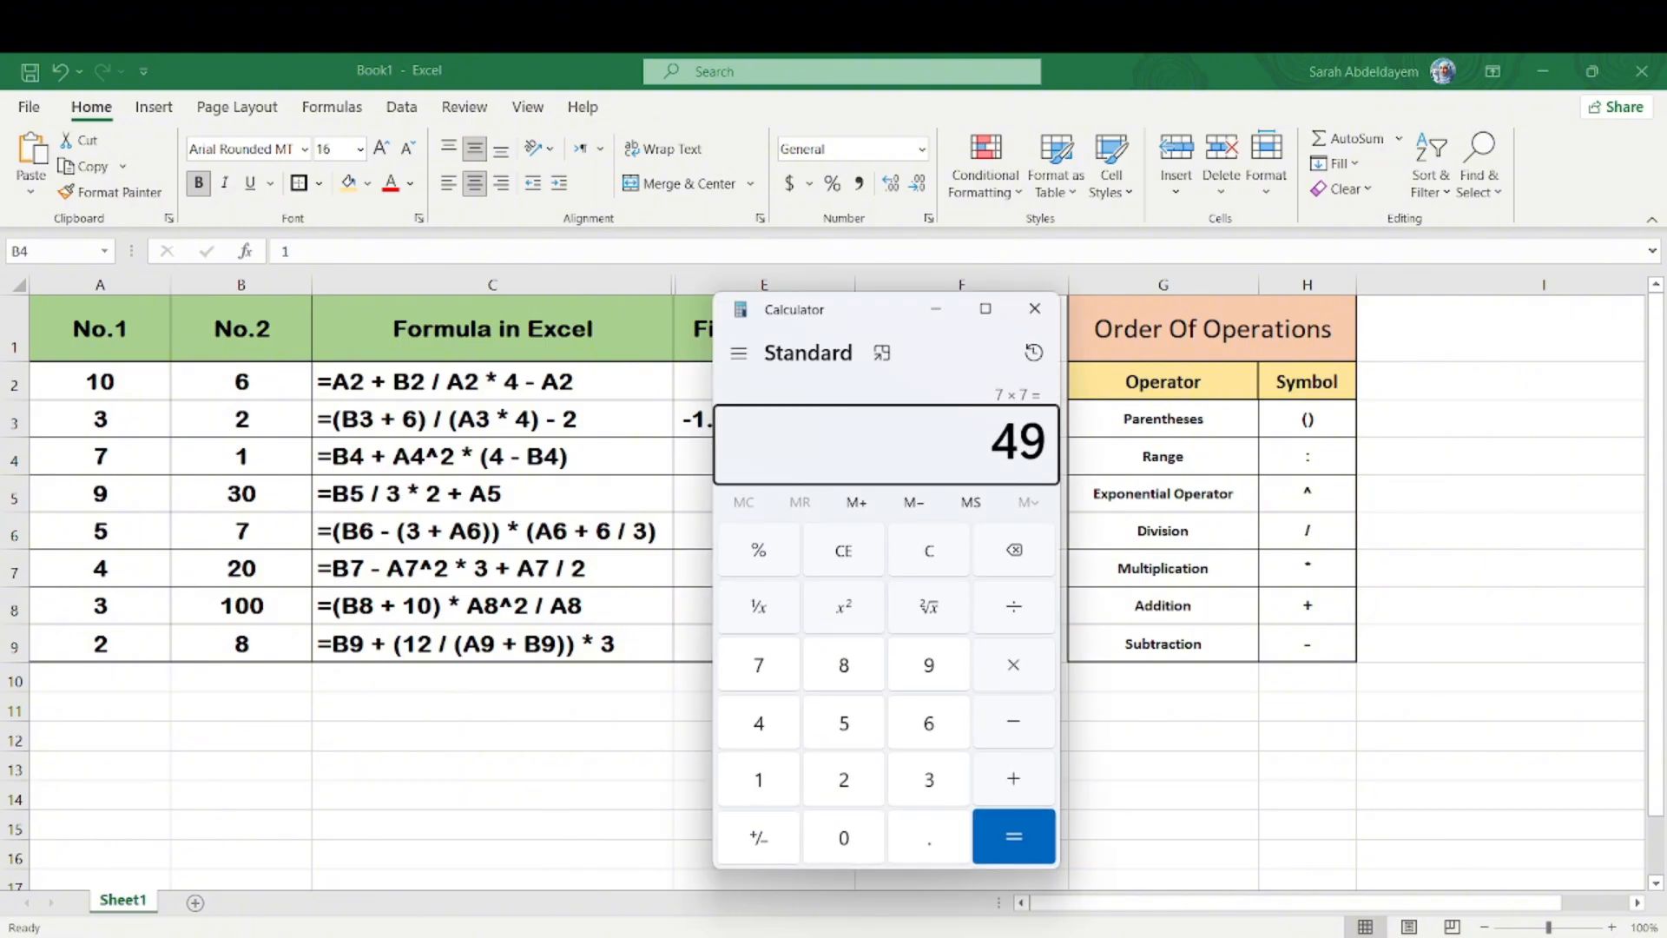
text(*3)
key(Return)
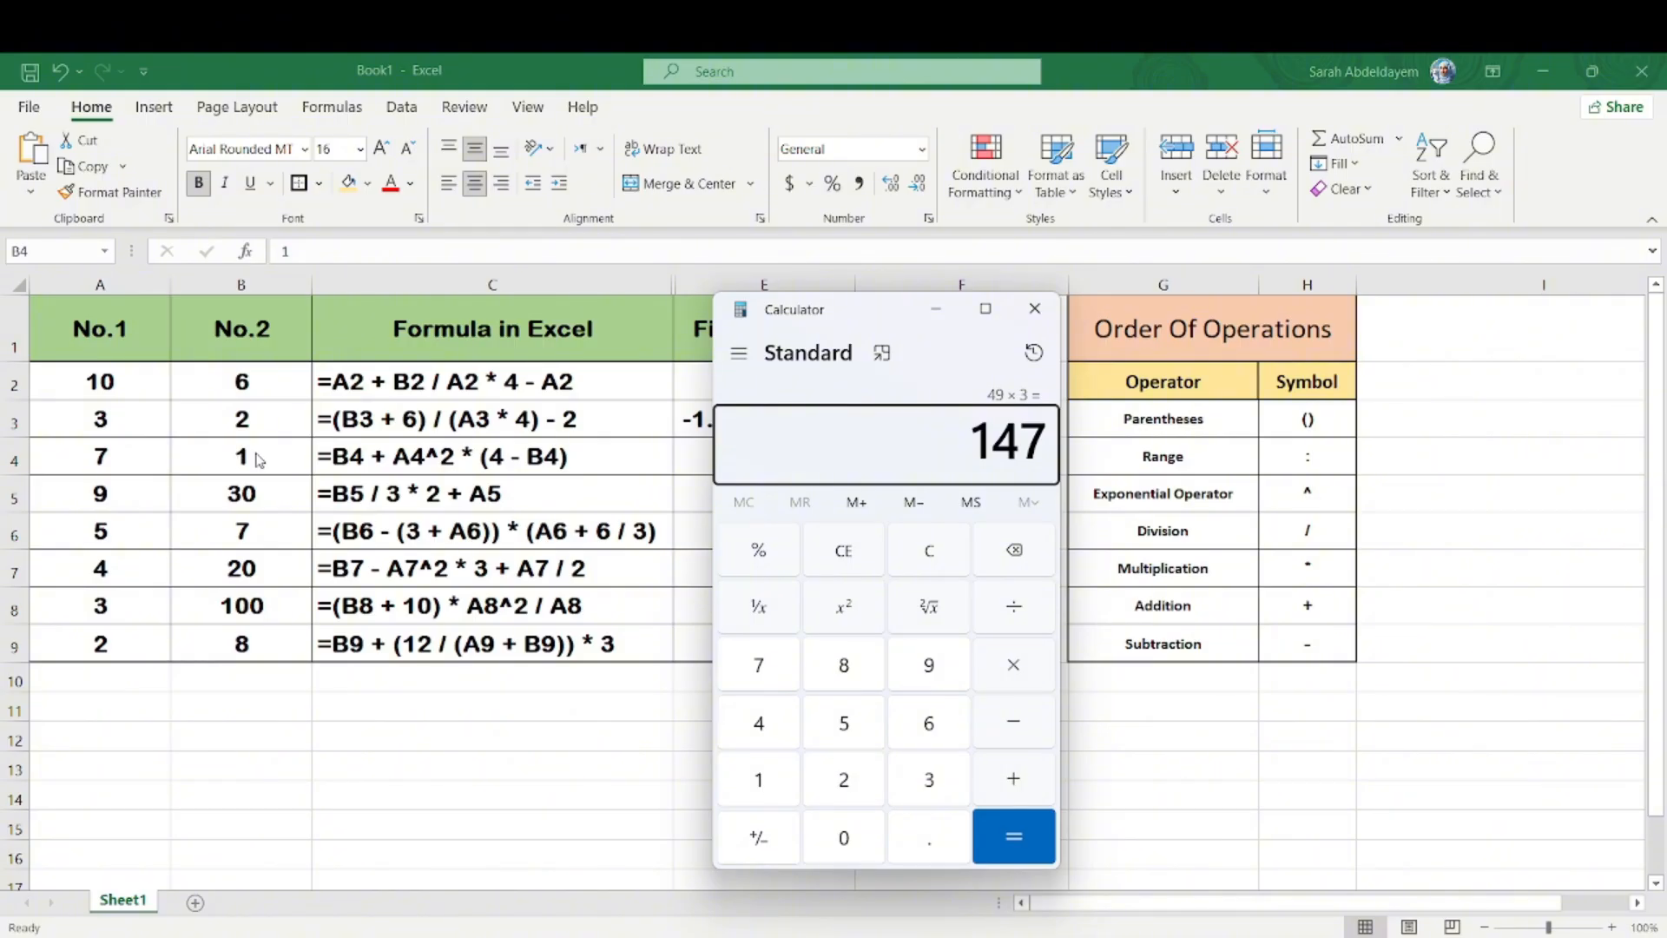
key(plus)
key(1)
key(Return)
Step: Return to Excel and copy the formula text =B4 + A4^2 * (4 - B4) from C4 into E4 as a live formula
click(534, 460)
double_click(532, 457)
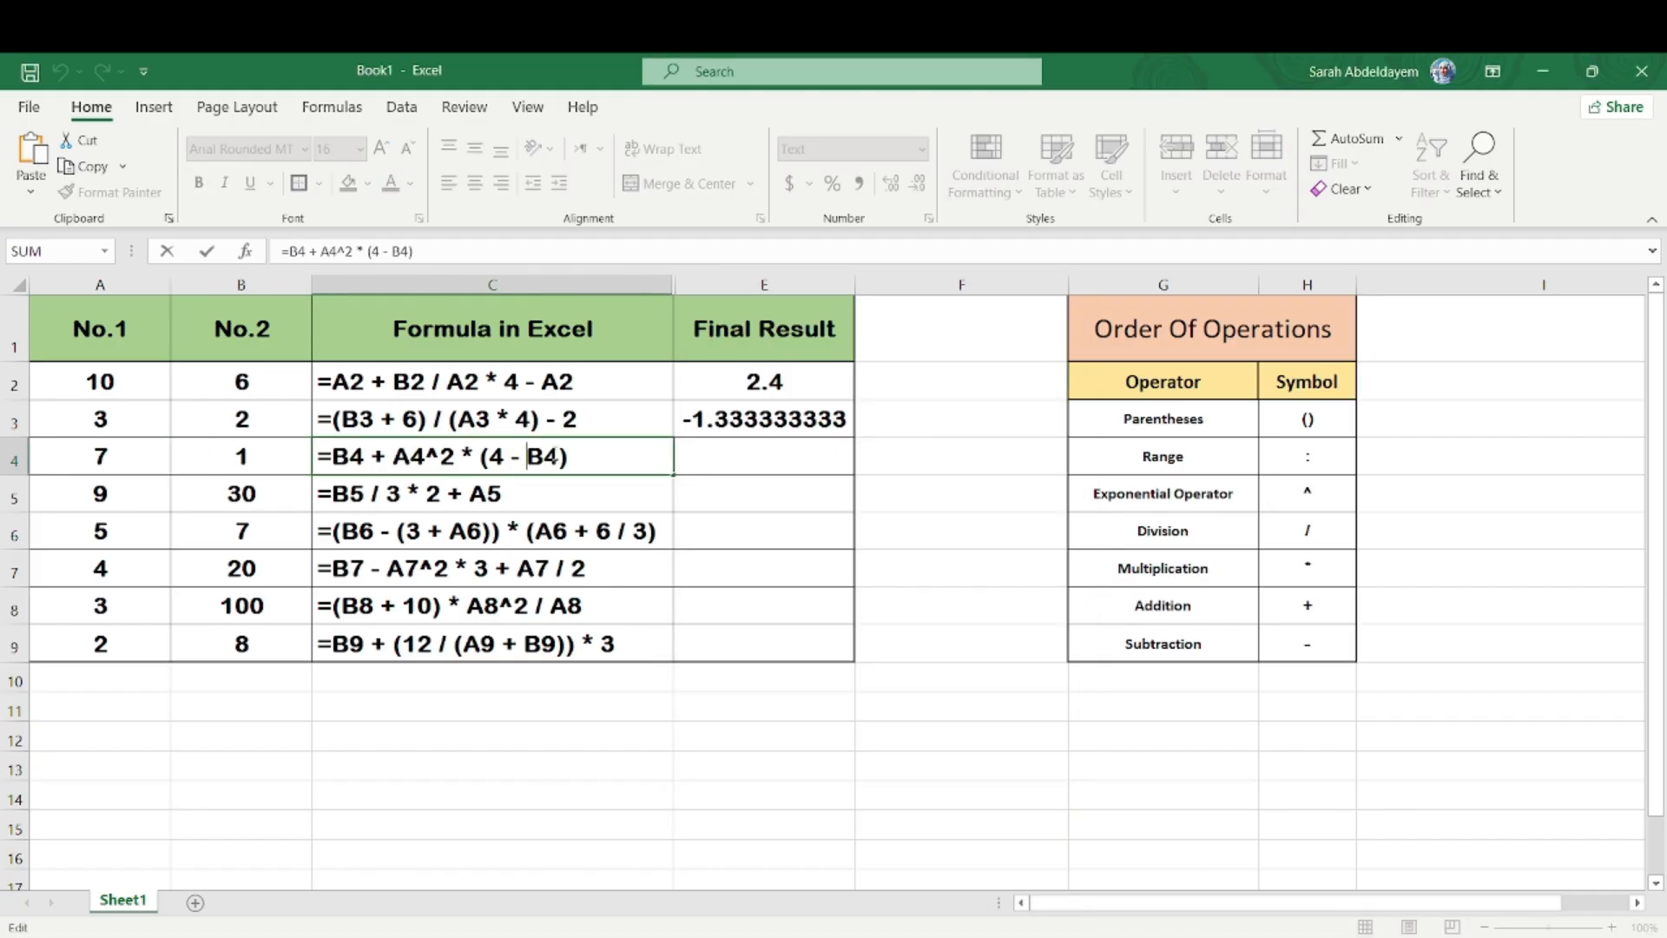
drag(577, 451, 318, 460)
key(ctrl+c)
click(710, 458)
key(ctrl+v)
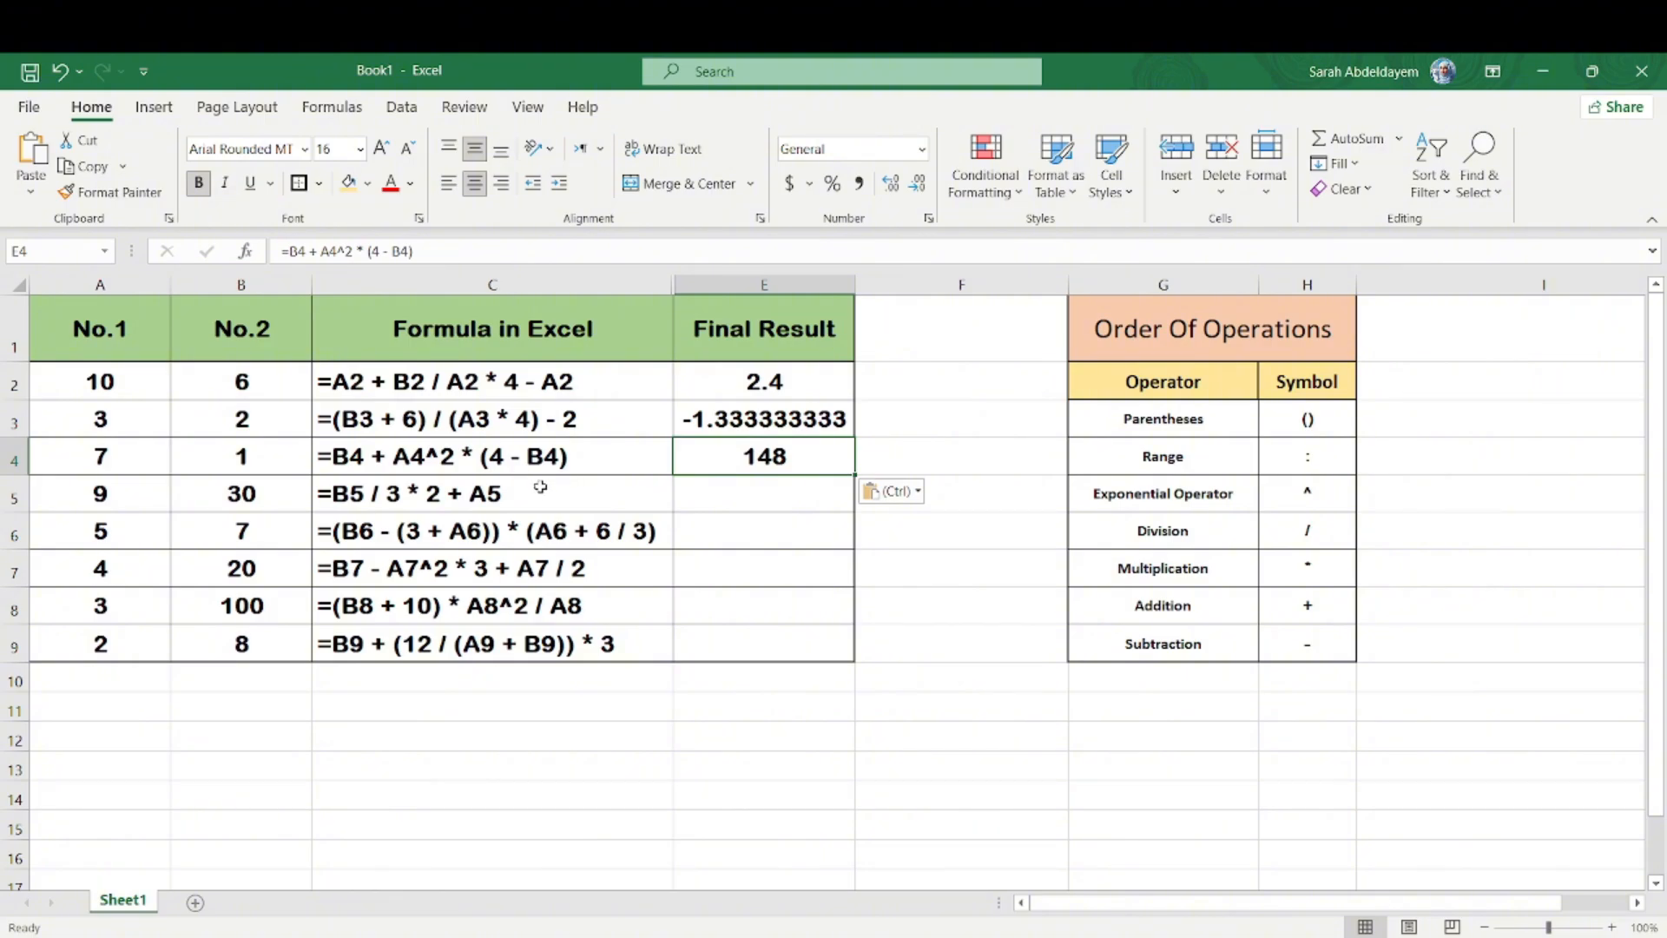
Step: Switch to Calculator and evaluate the row 6 formula: subtract 8 from 7 and multiply by 7
double_click(517, 499)
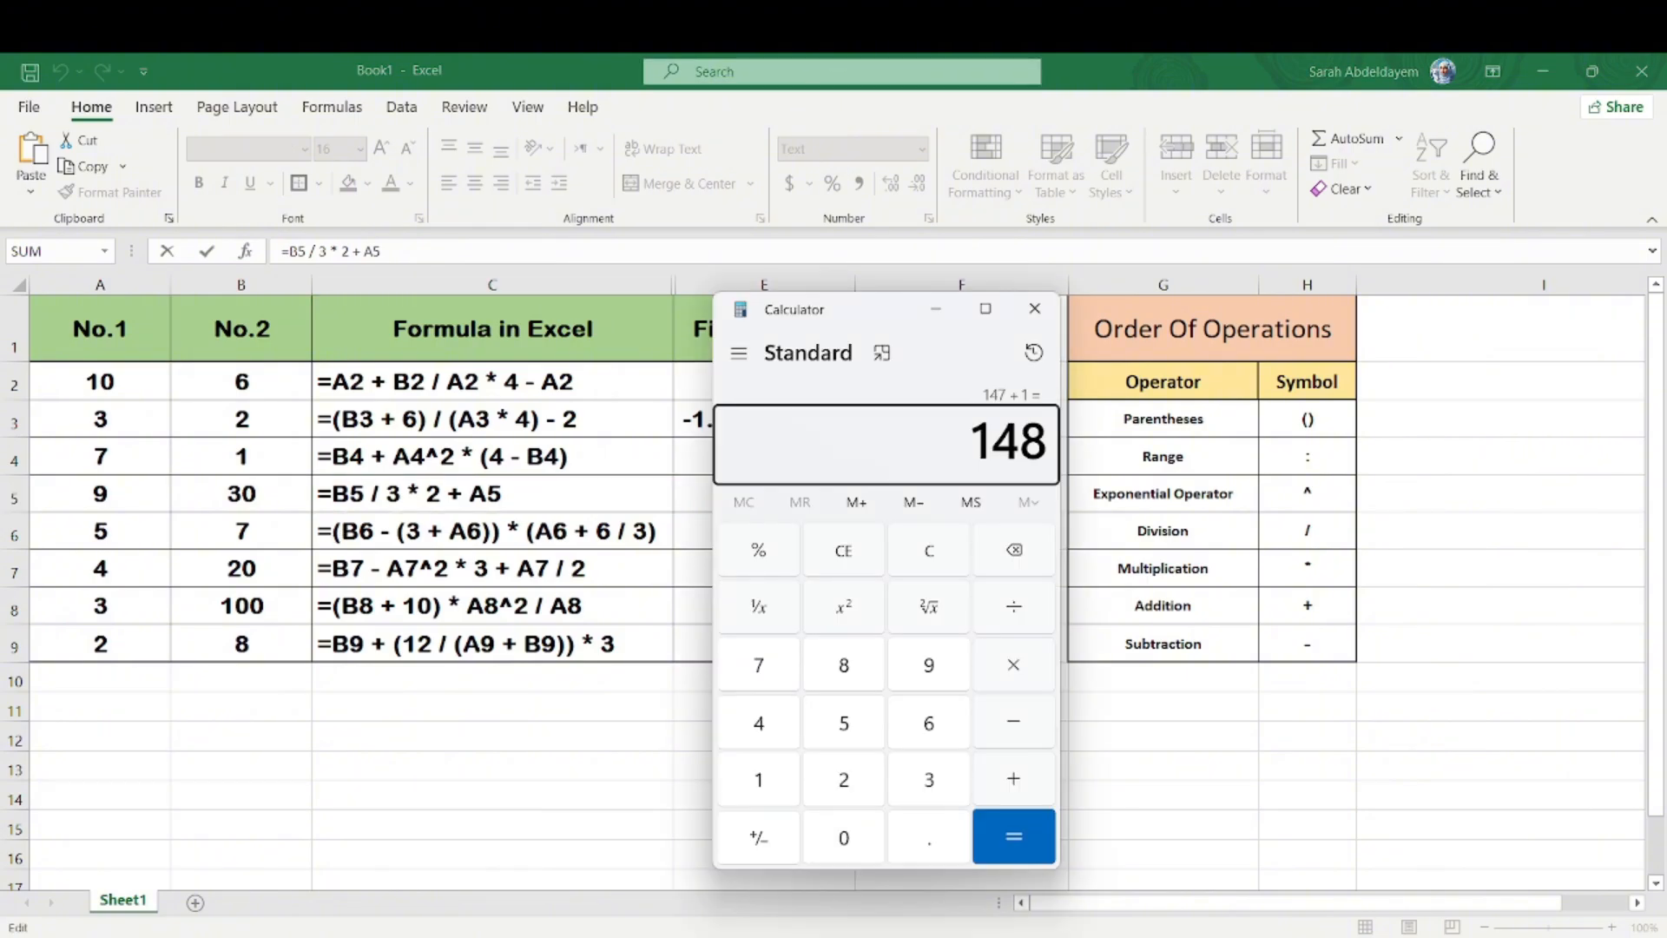
key(7)
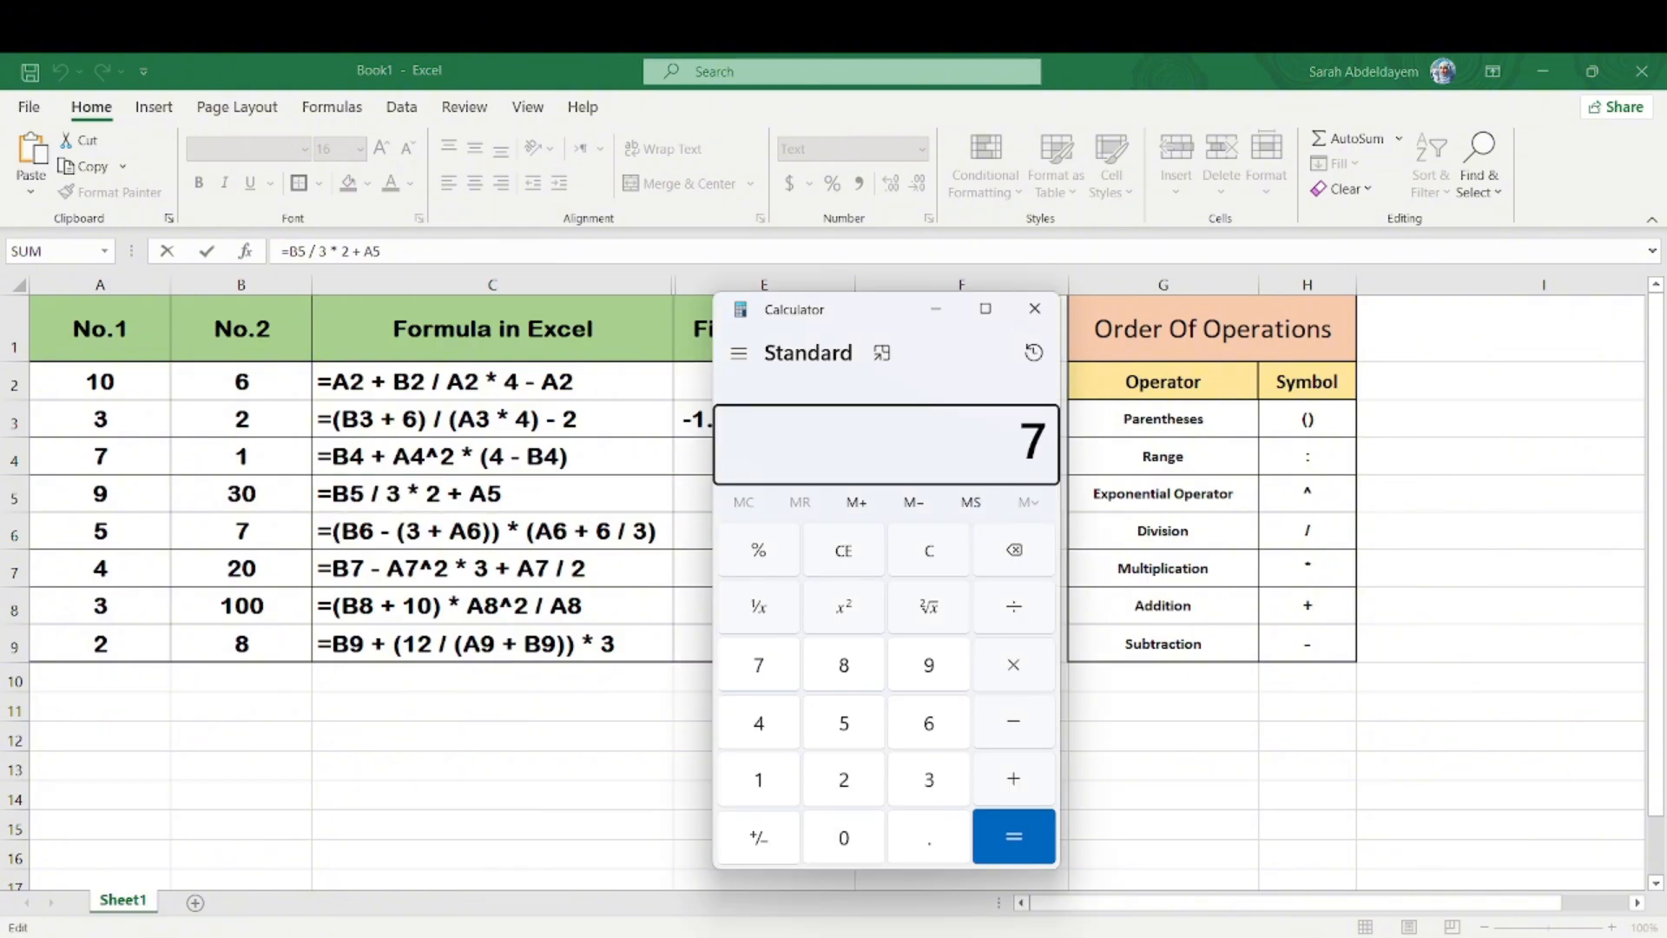
key(minus)
key(8)
key(Return)
click(935, 309)
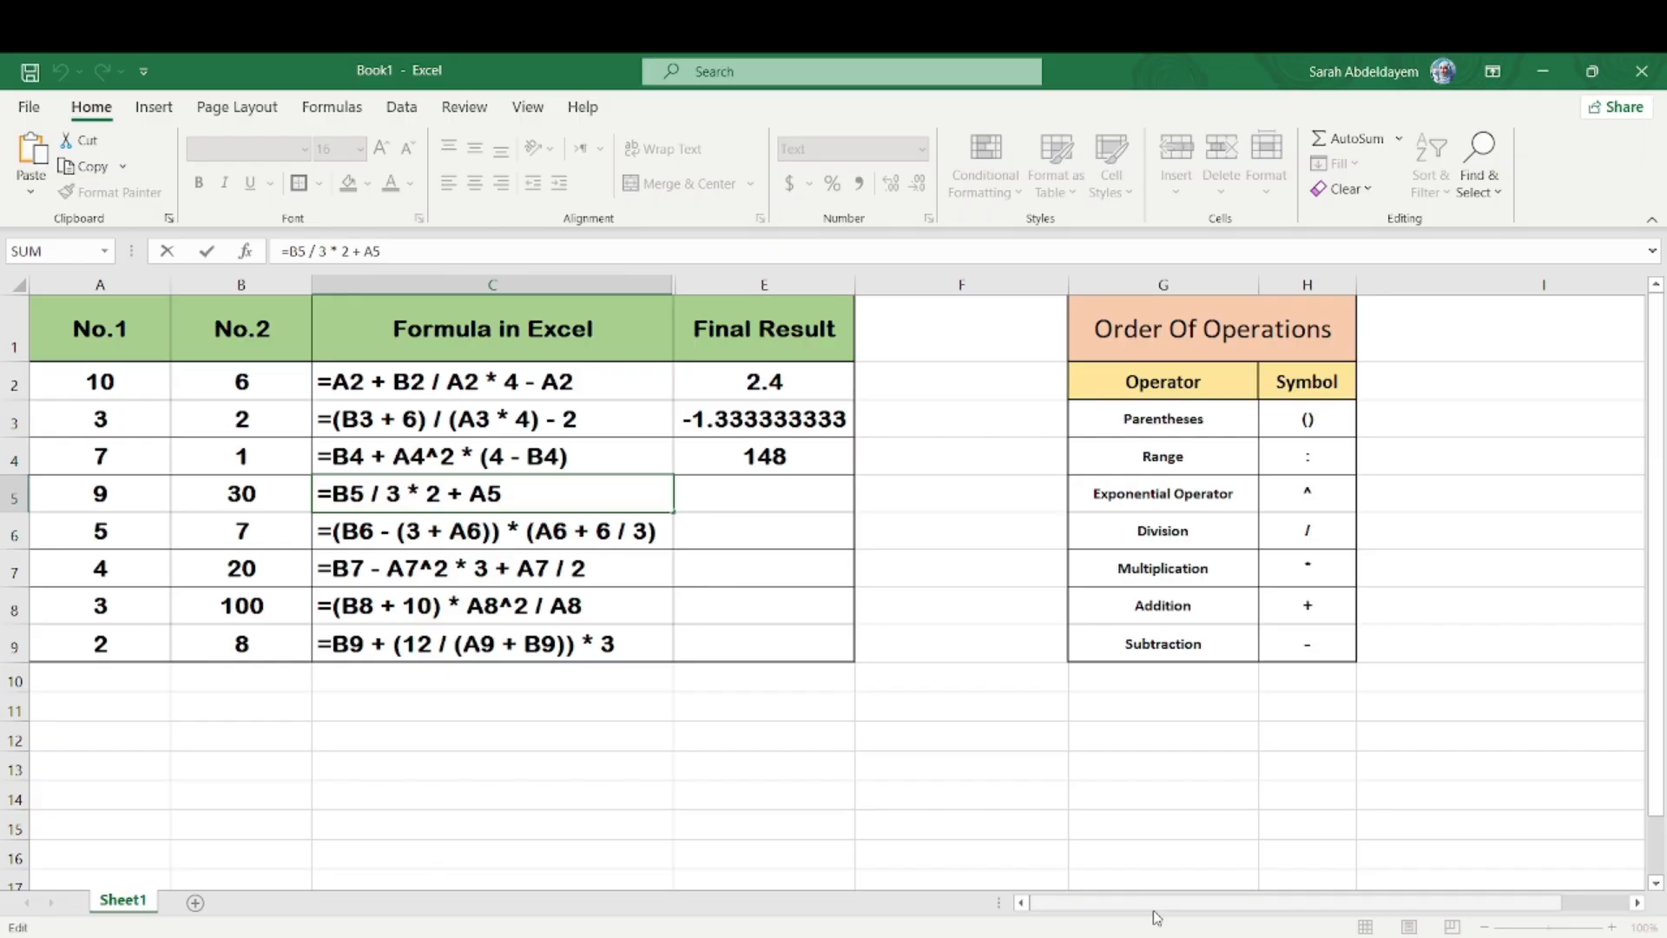
click(1214, 936)
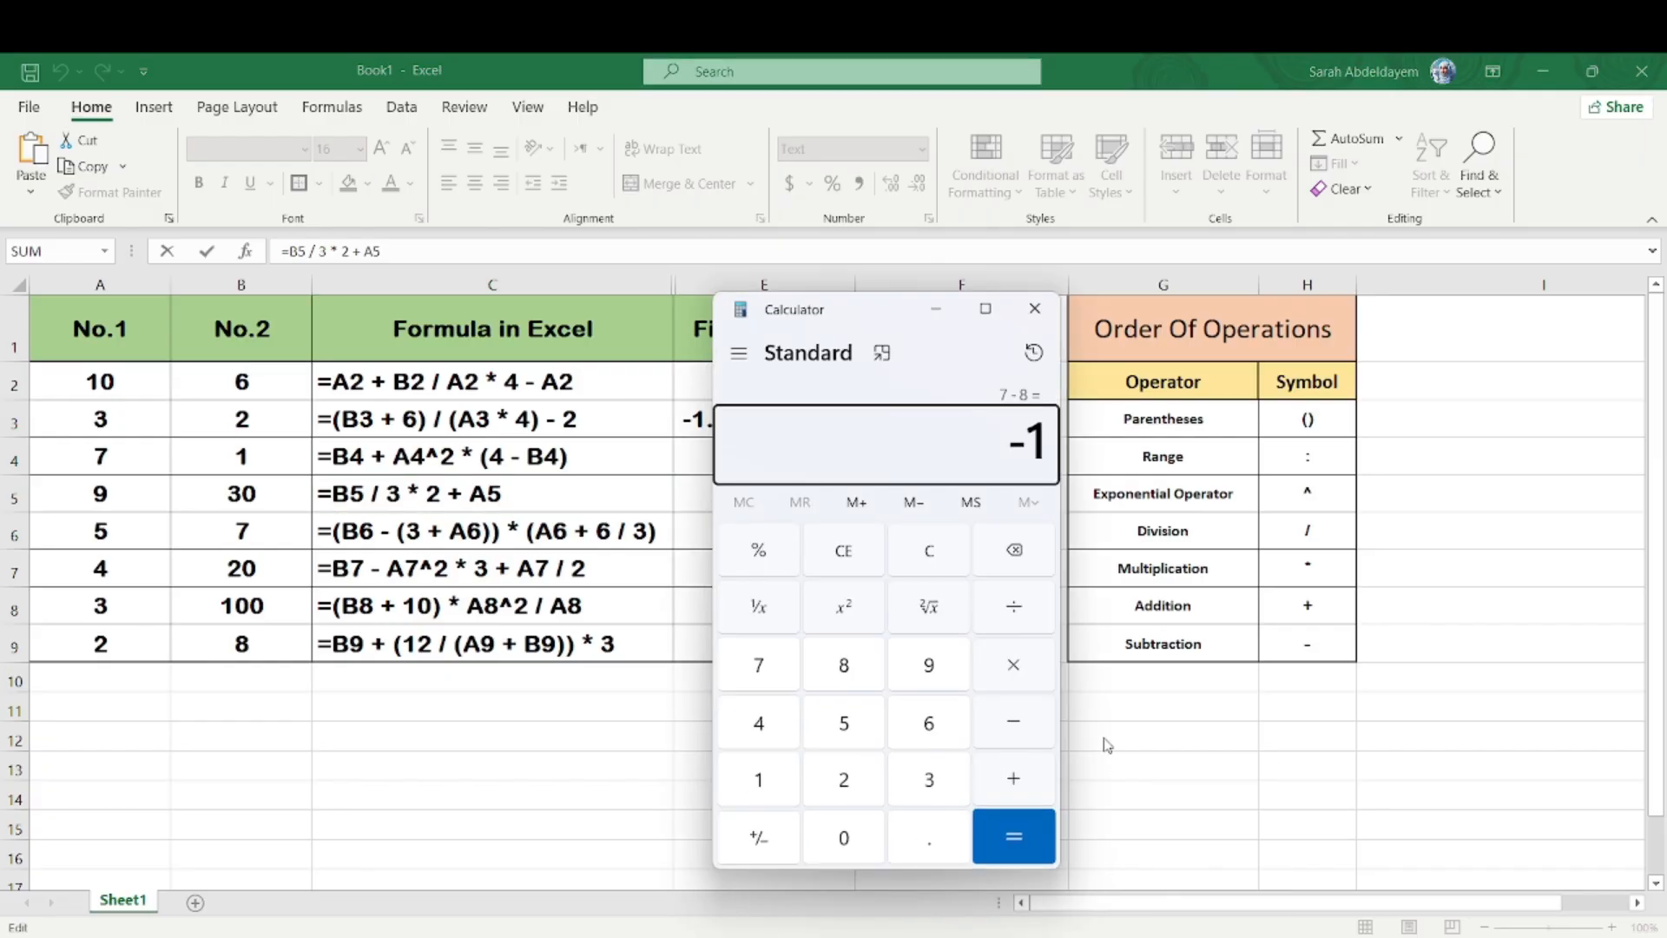
text(*7)
key(Return)
Step: Return to Excel and copy the formula =(B6 - (3 + A6)) * (A6 + 6 / 3) from C6 into E6 as a live formula
click(703, 512)
double_click(619, 532)
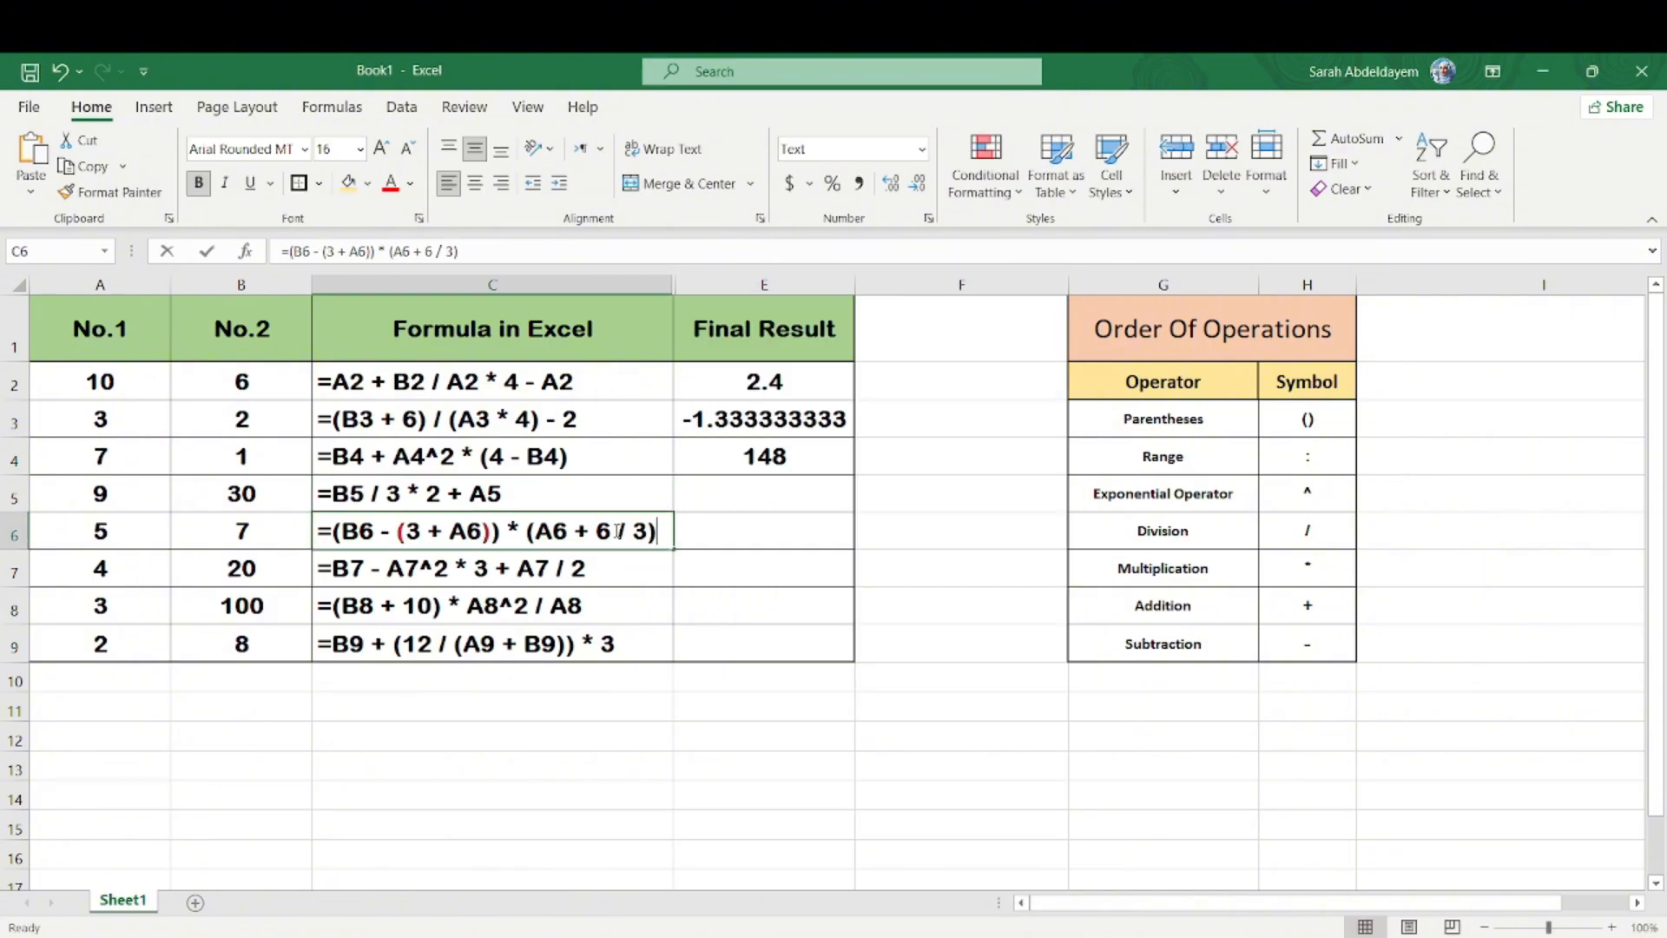
click(710, 522)
text(-7)
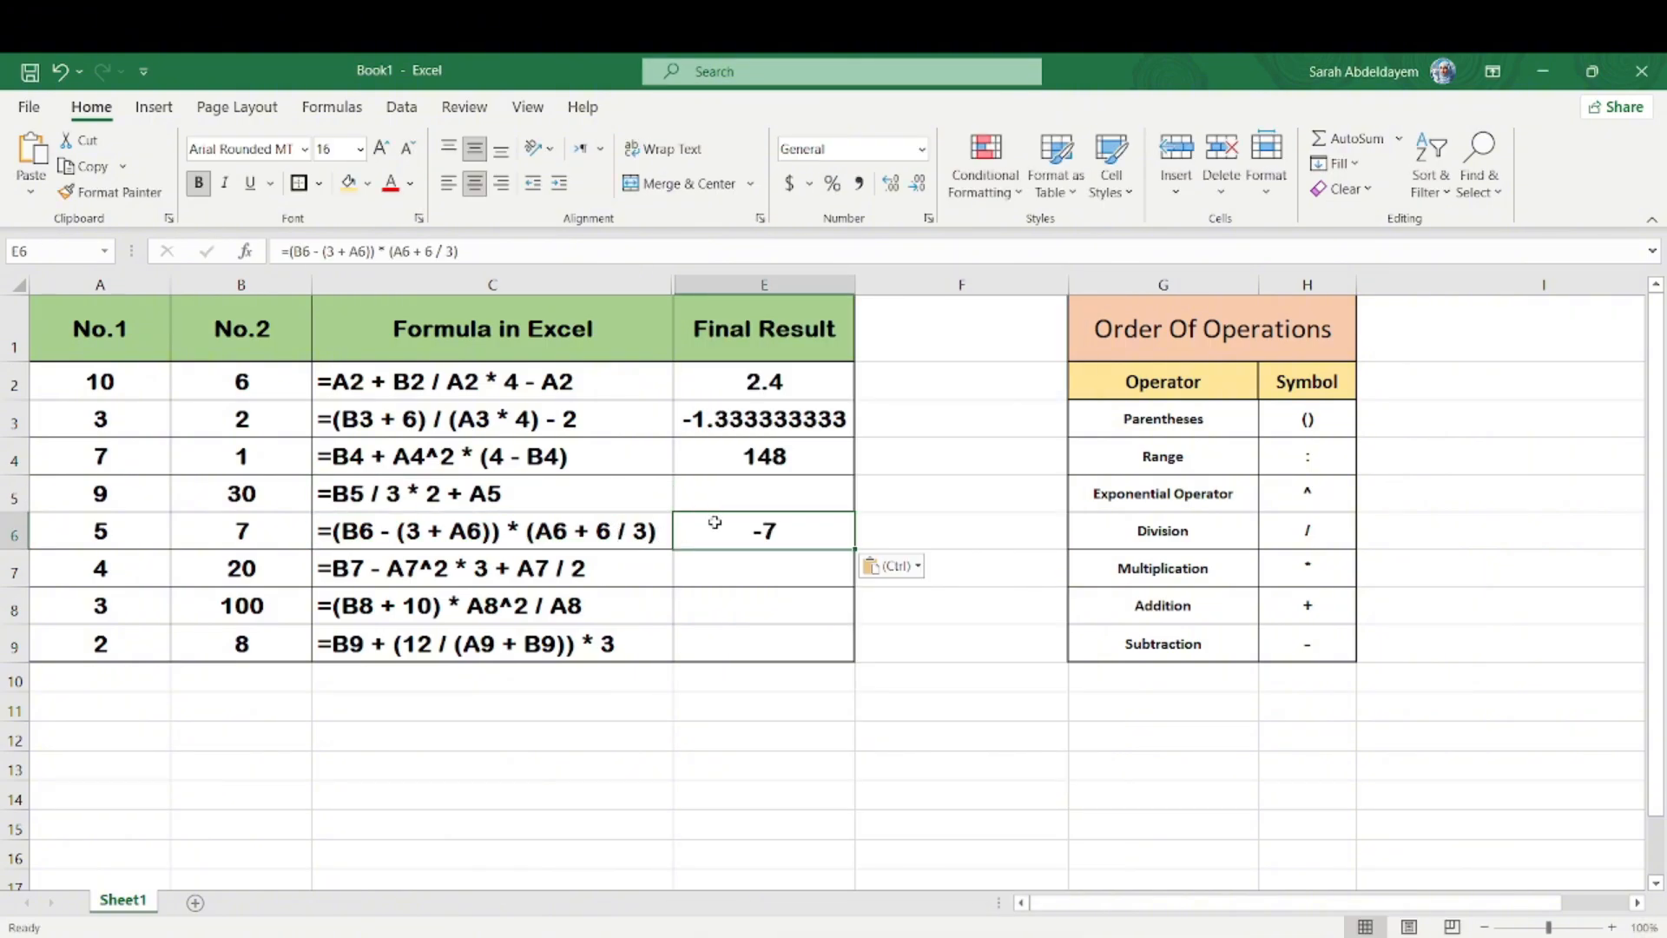